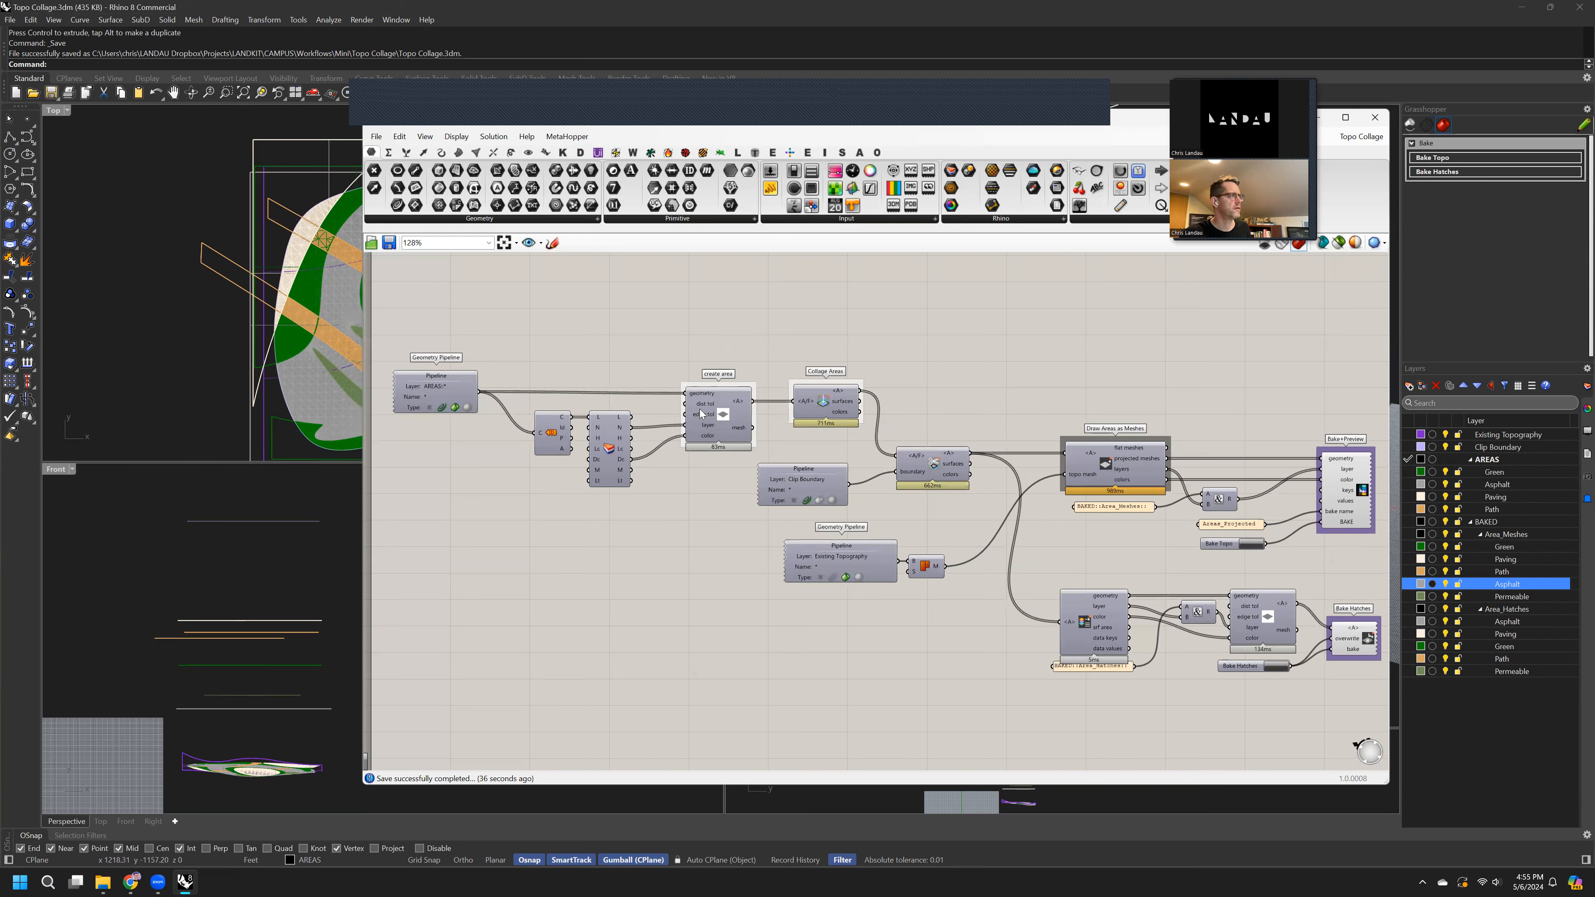
- Examine the layer filter of the geometry pipeline that reads the AREAS sublayers
scroll(480, 399, up, 5)
right_drag(479, 400, 989, 454)
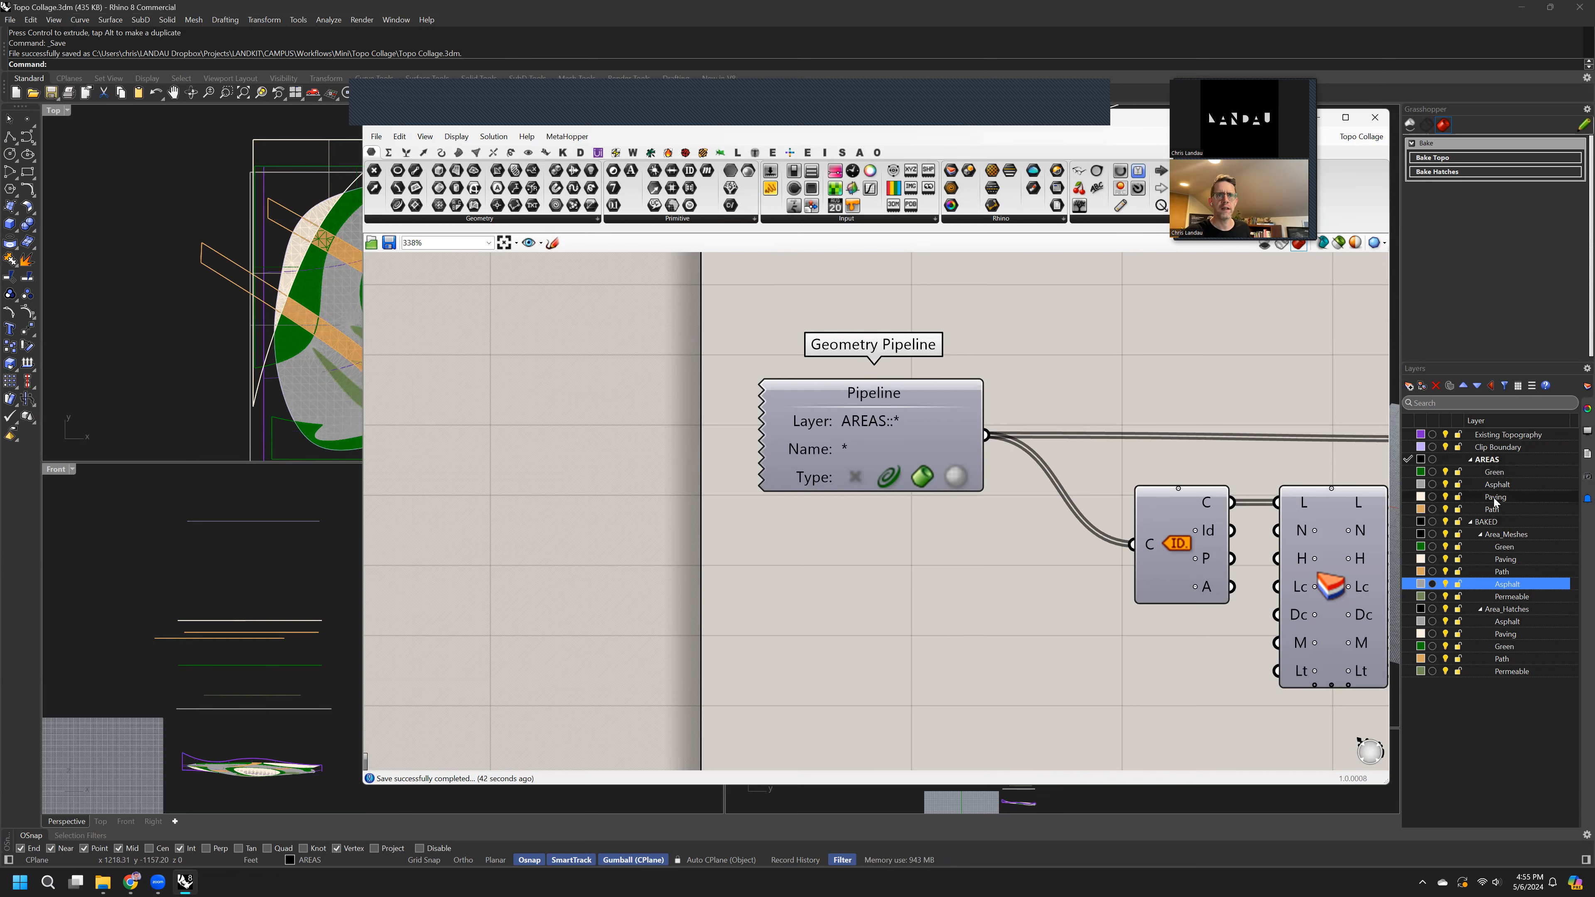
scroll(872, 425, up, 3)
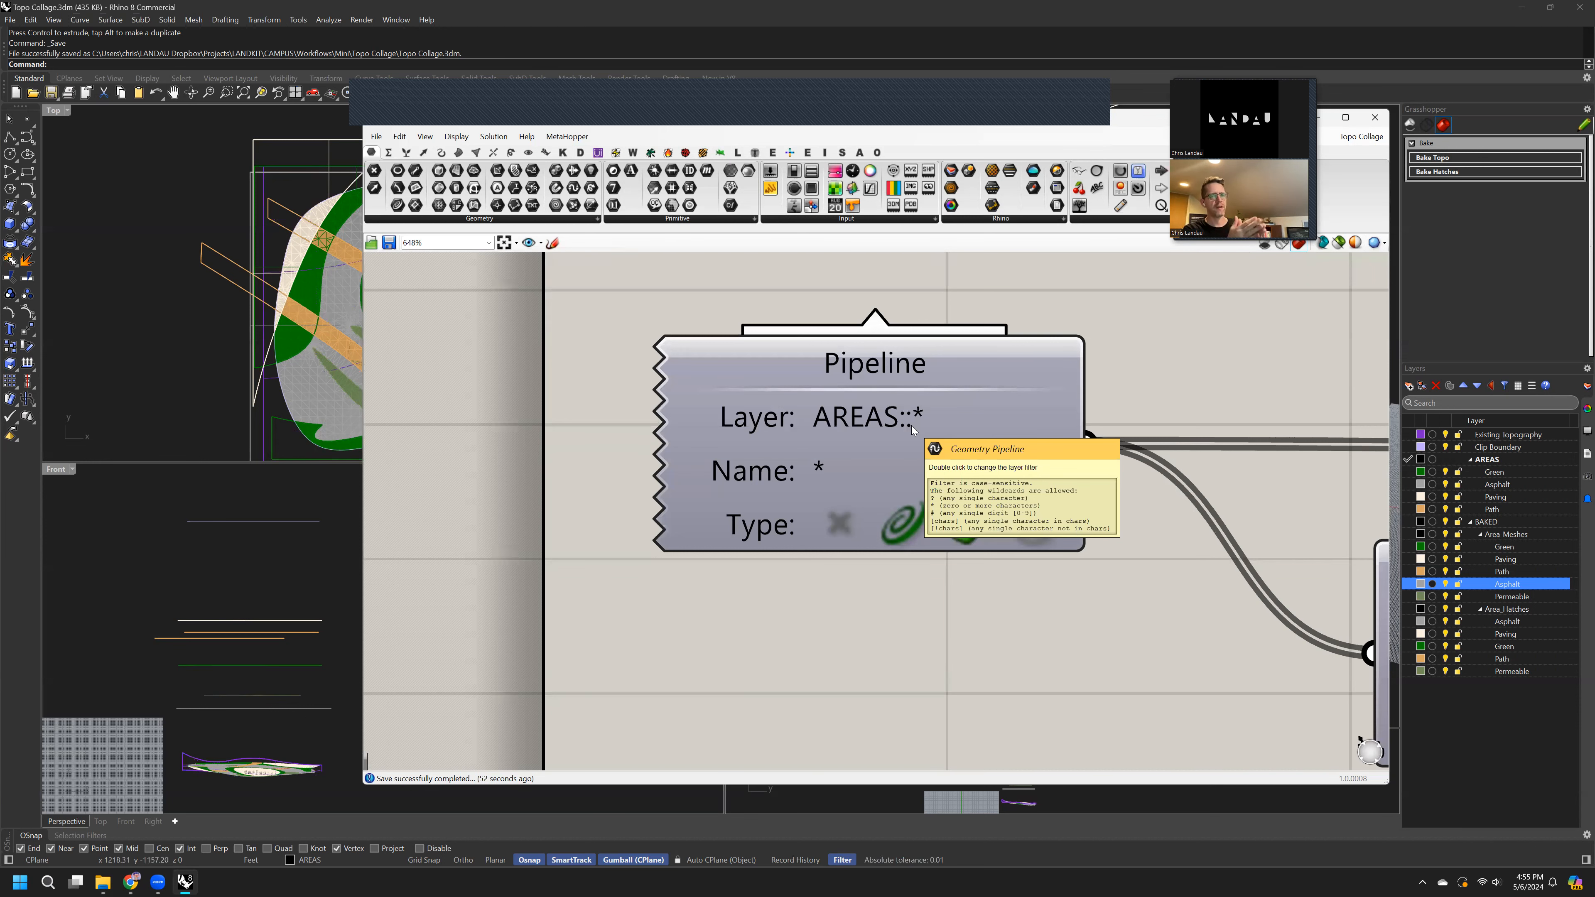
- Add a panel reading "AREAS::CONCRETE" below the AREAS geometry pipeline, and delete it again
right_drag(920, 673, 850, 541)
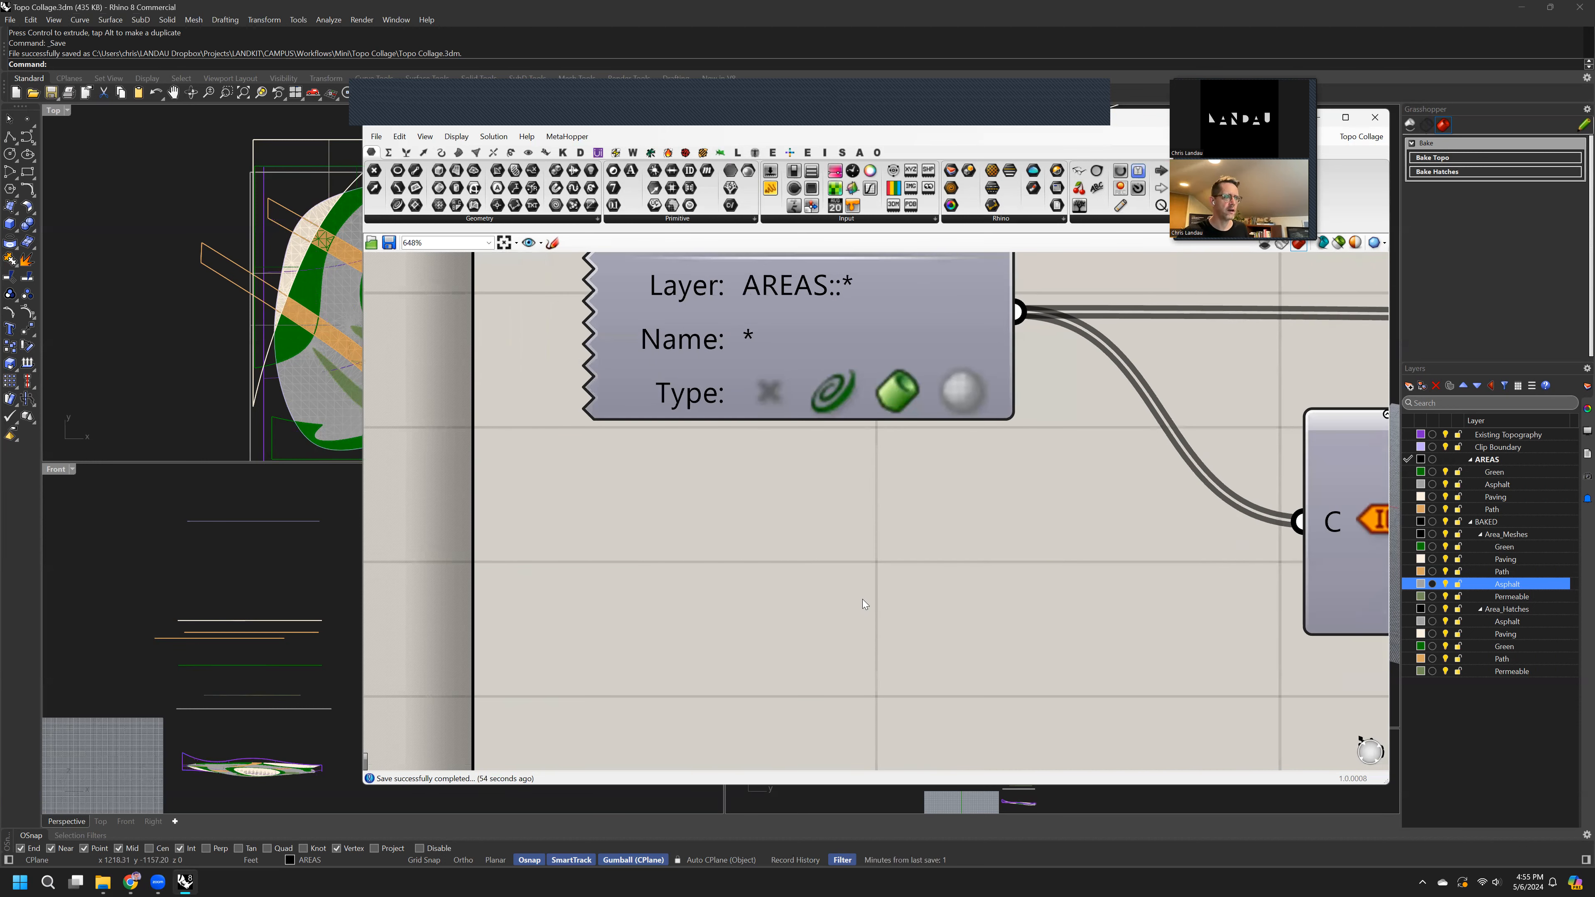
double_click(863, 599)
text(//)
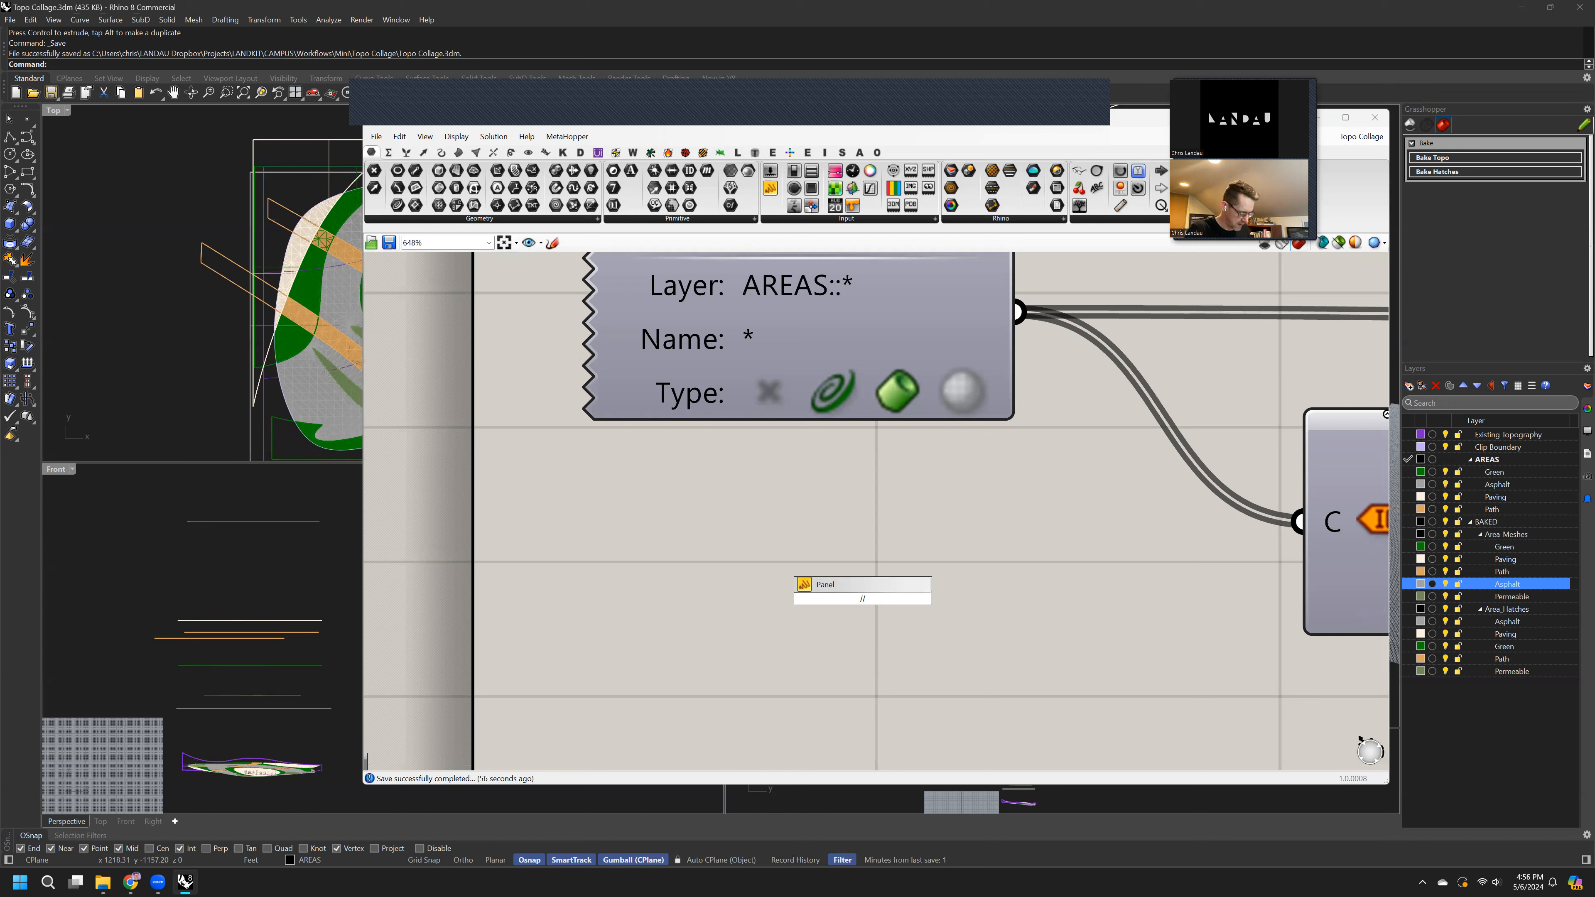
text(AREA)
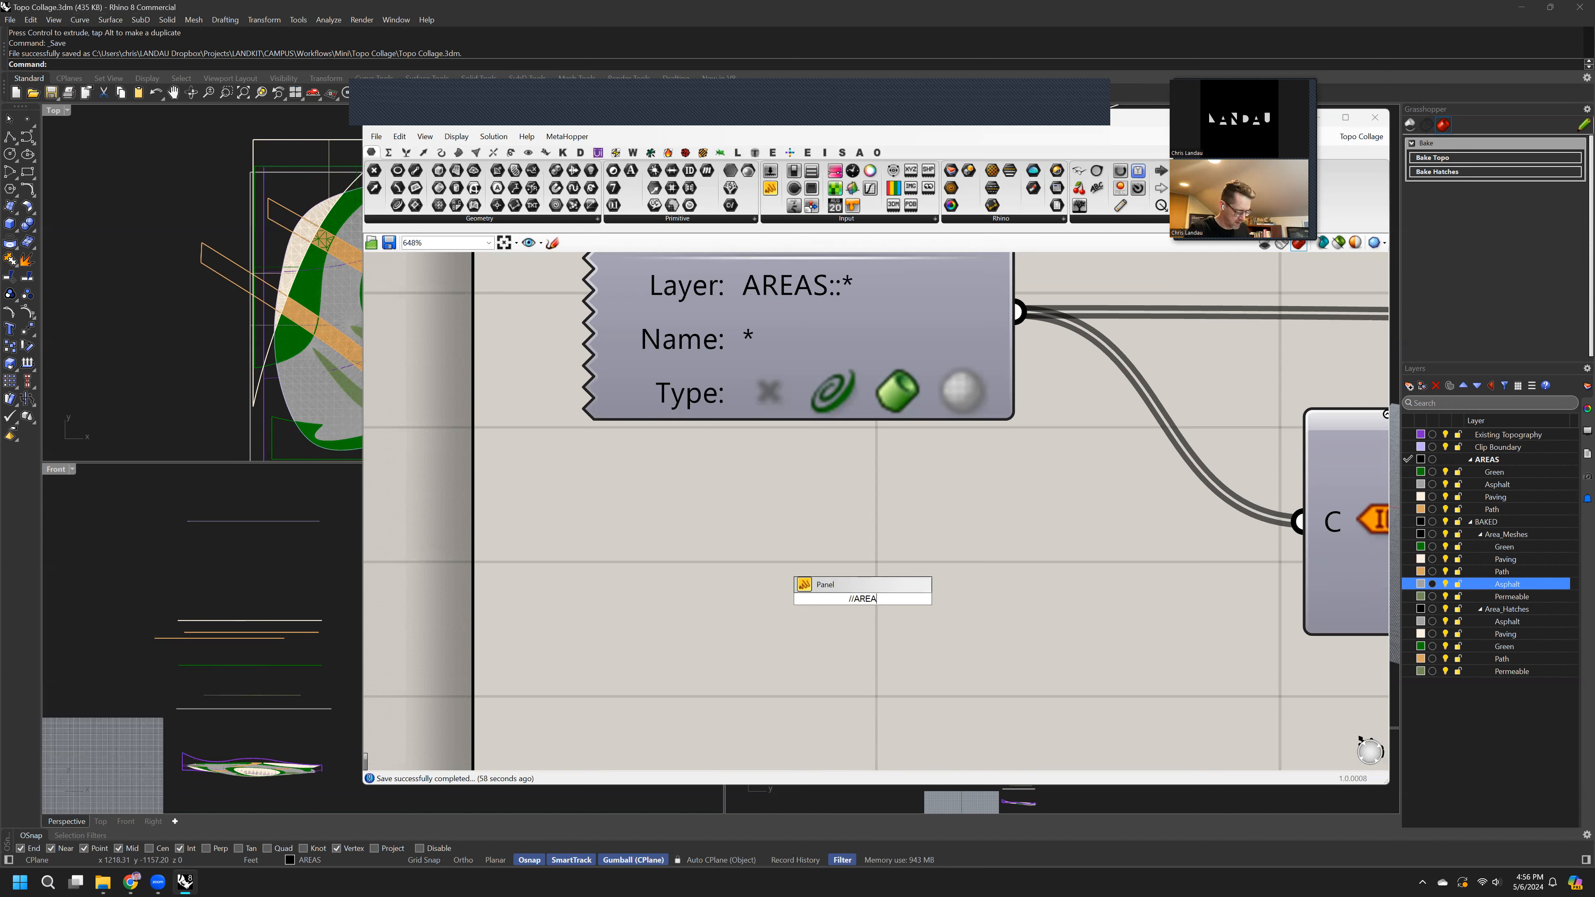
text(S::CONCRETE)
key(Return)
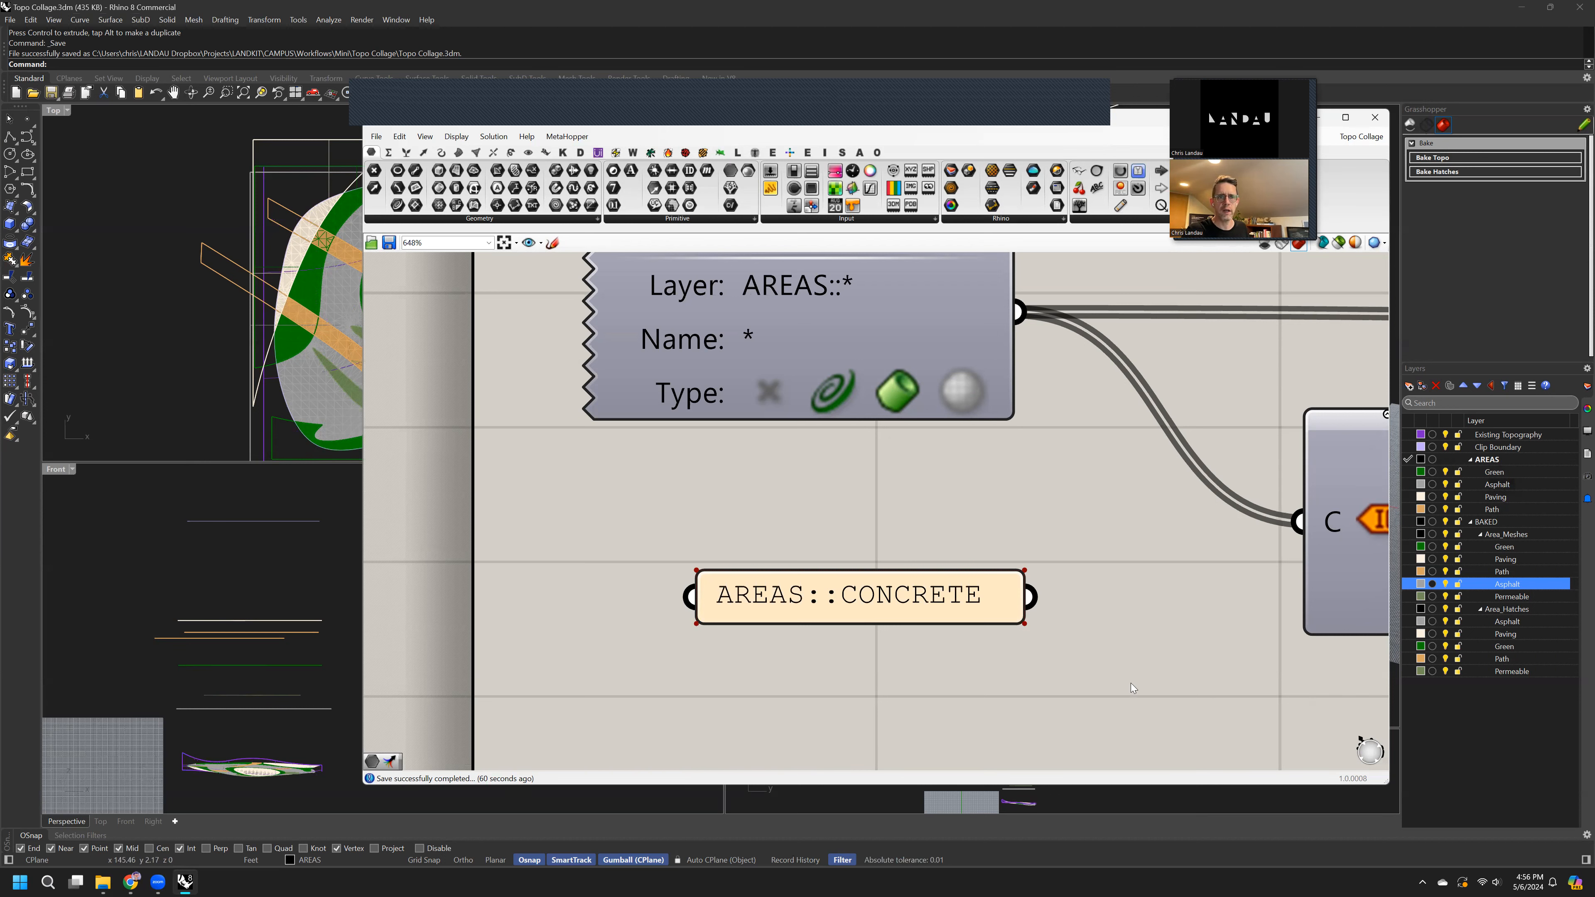
click(904, 599)
key(Delete)
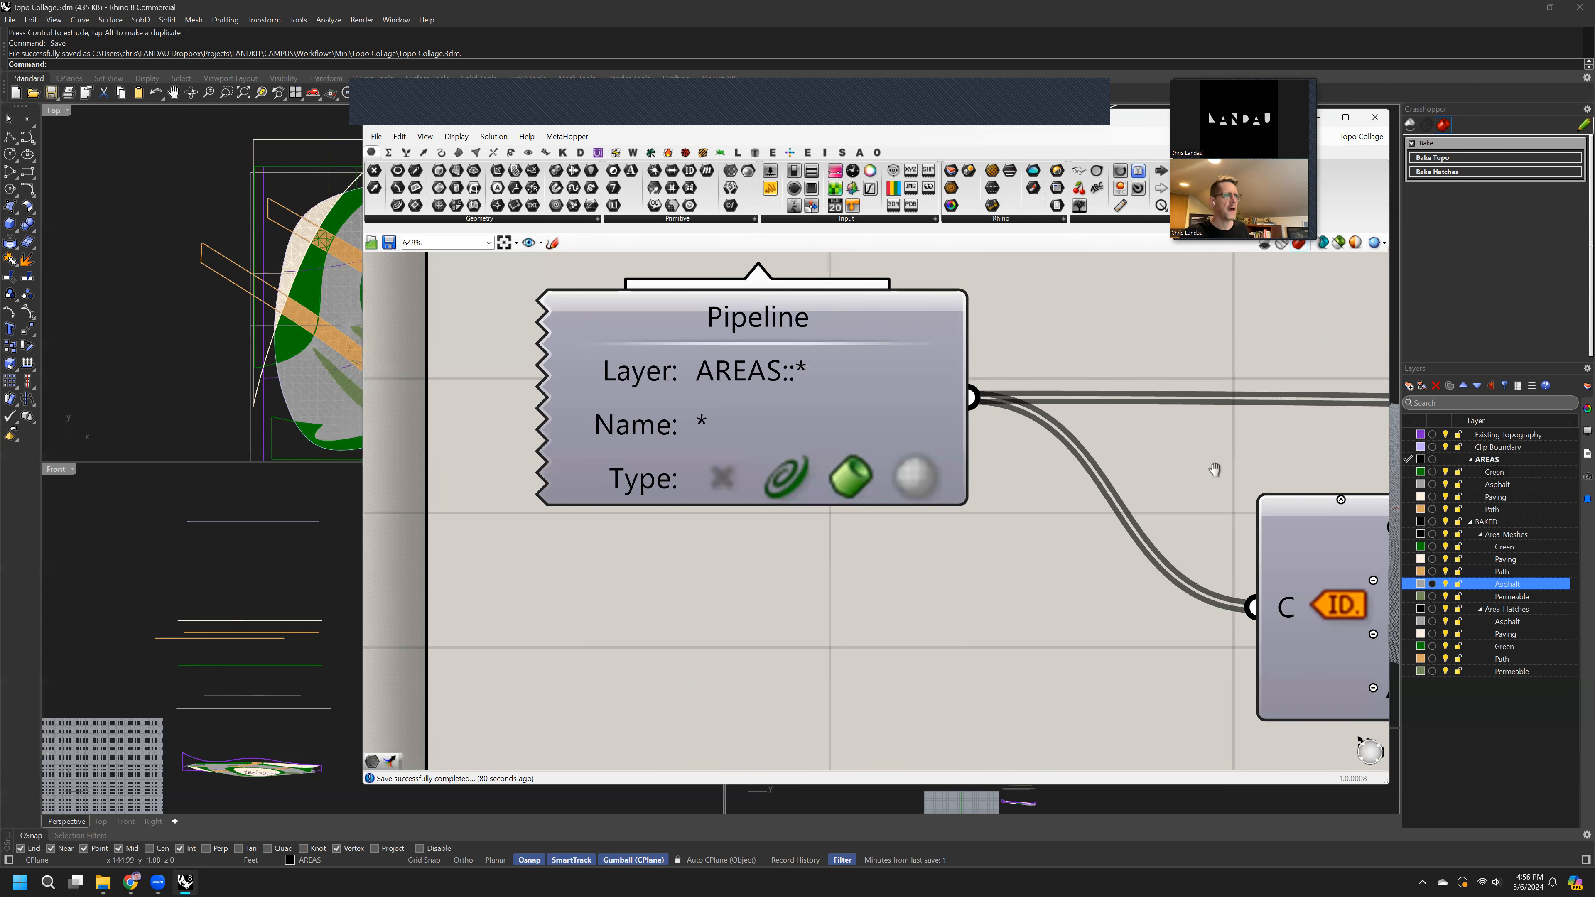
- Inspect the AREAS pipeline's geometry type filters and the object-attribute and layer components connected after it
right_drag(1186, 499, 1042, 487)
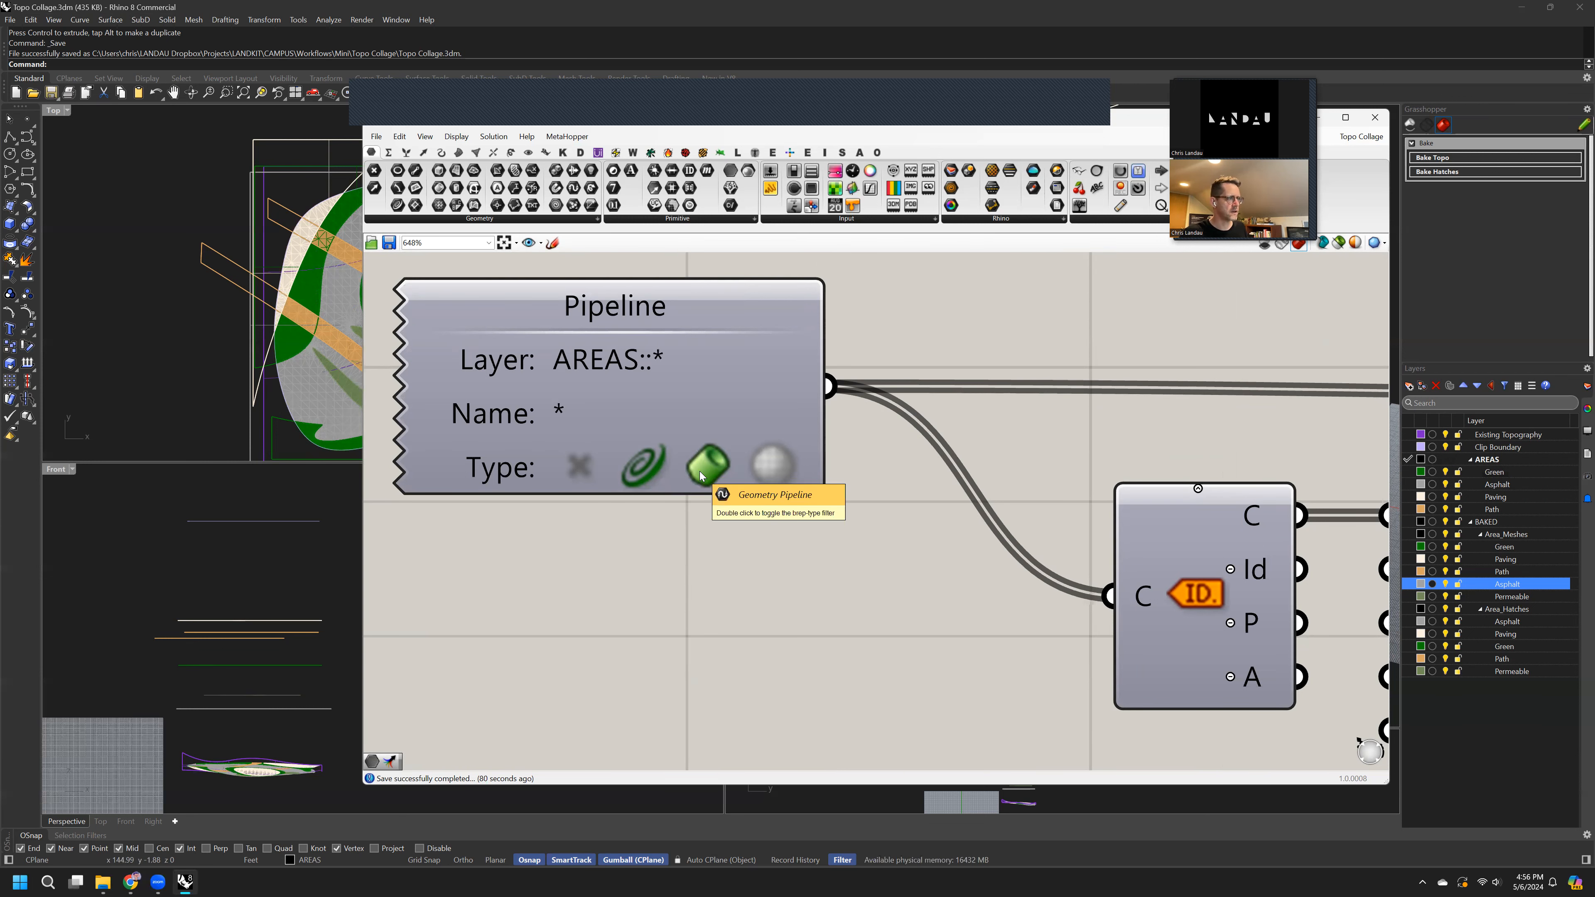
scroll(699, 470, down, 2)
scroll(810, 471, down, 2)
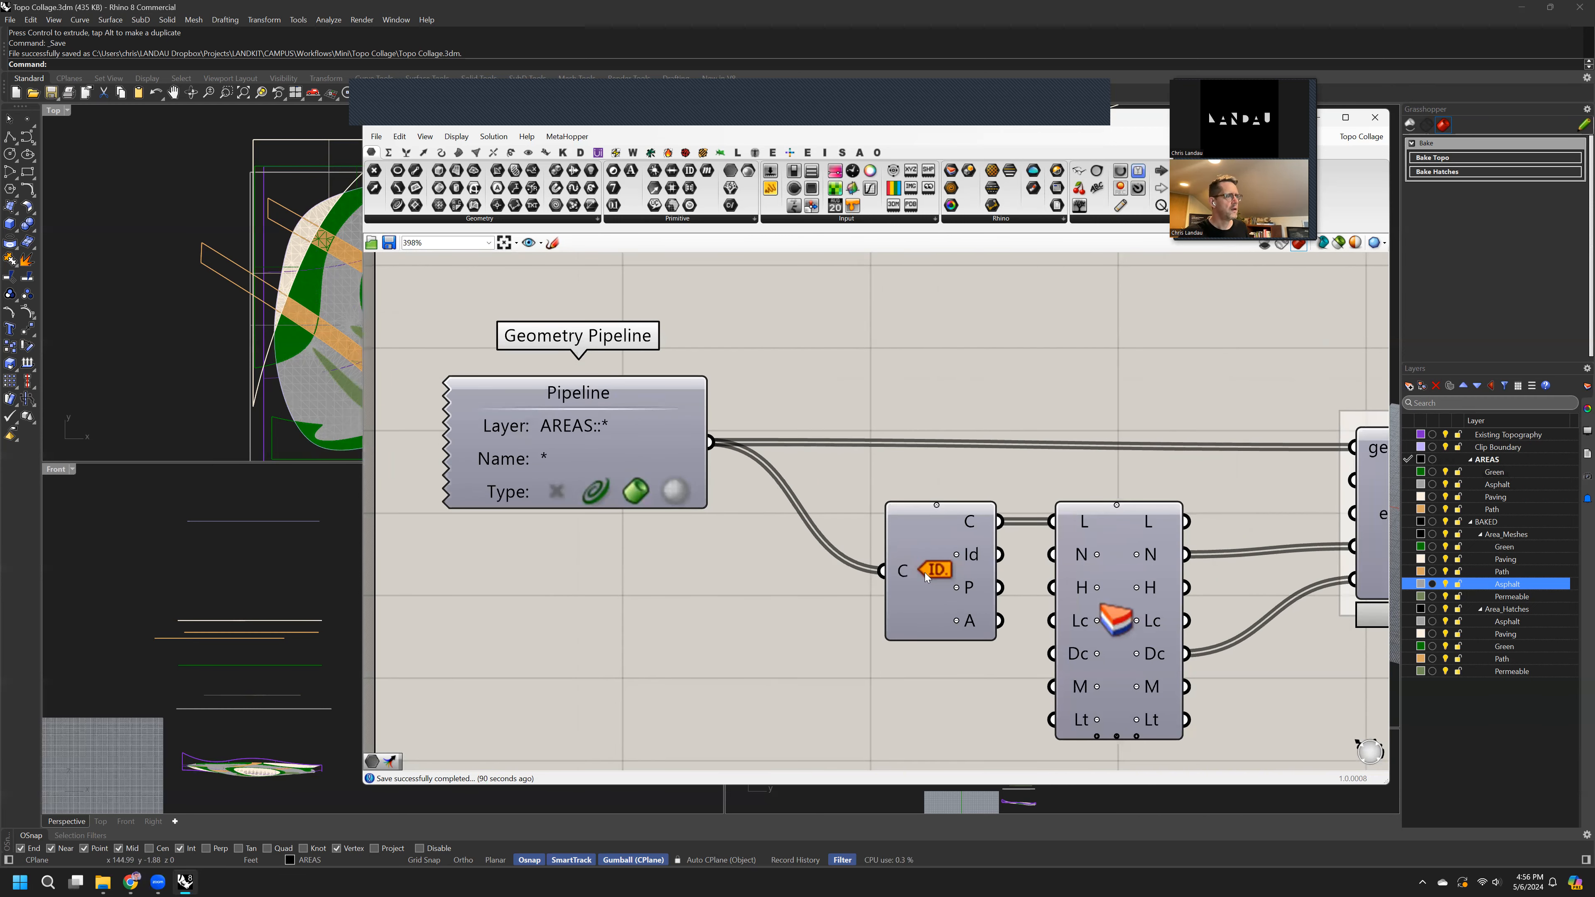
right_drag(1130, 532, 1047, 498)
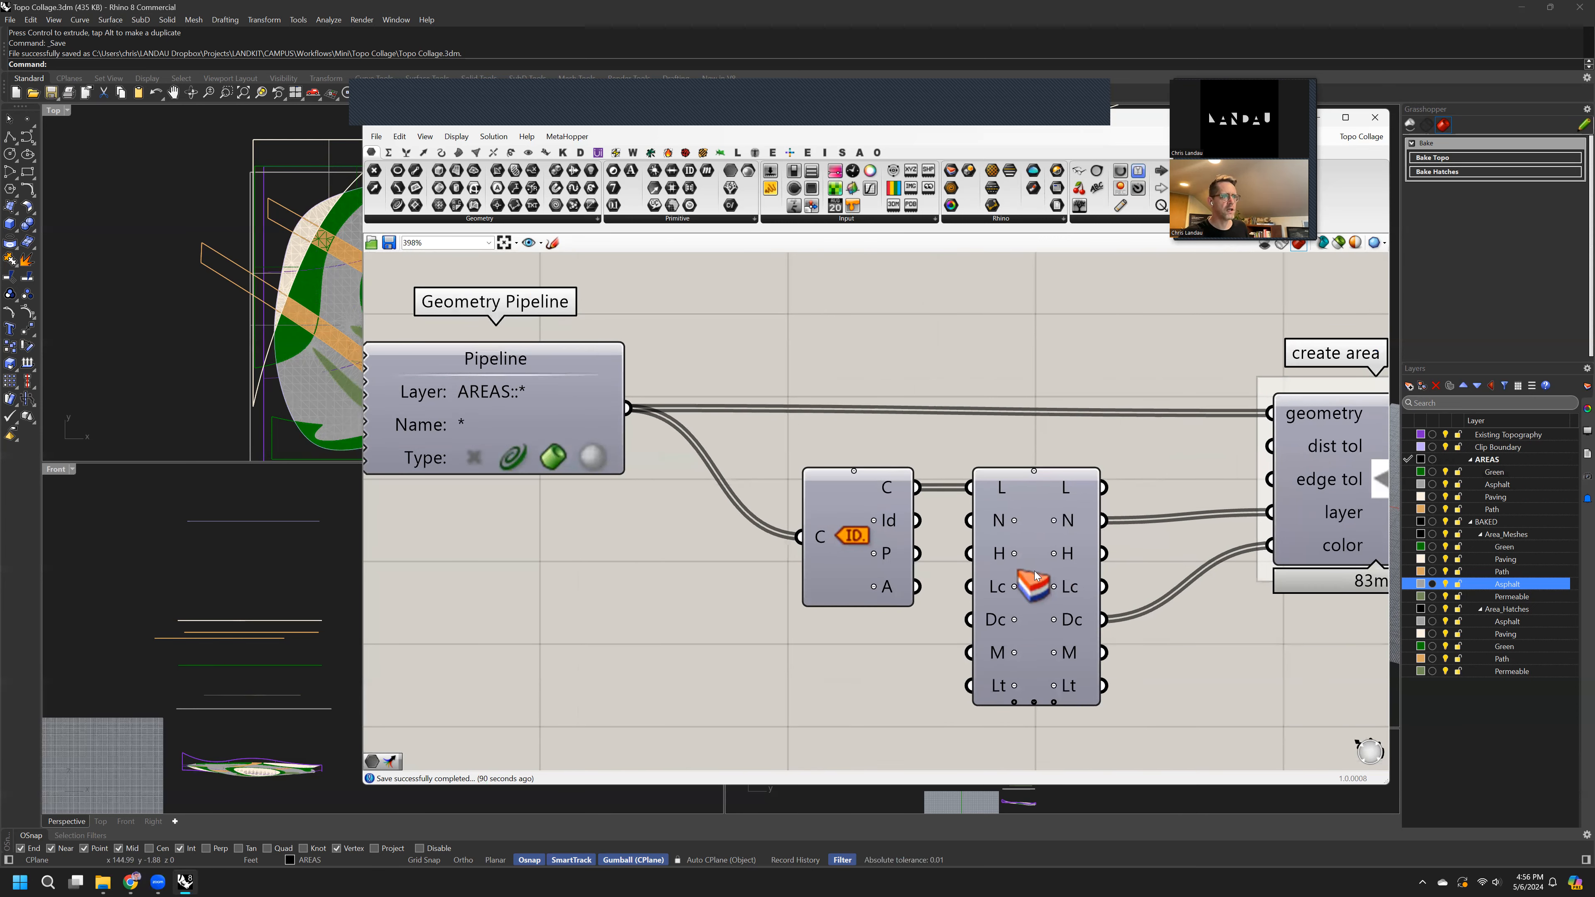
click(1034, 571)
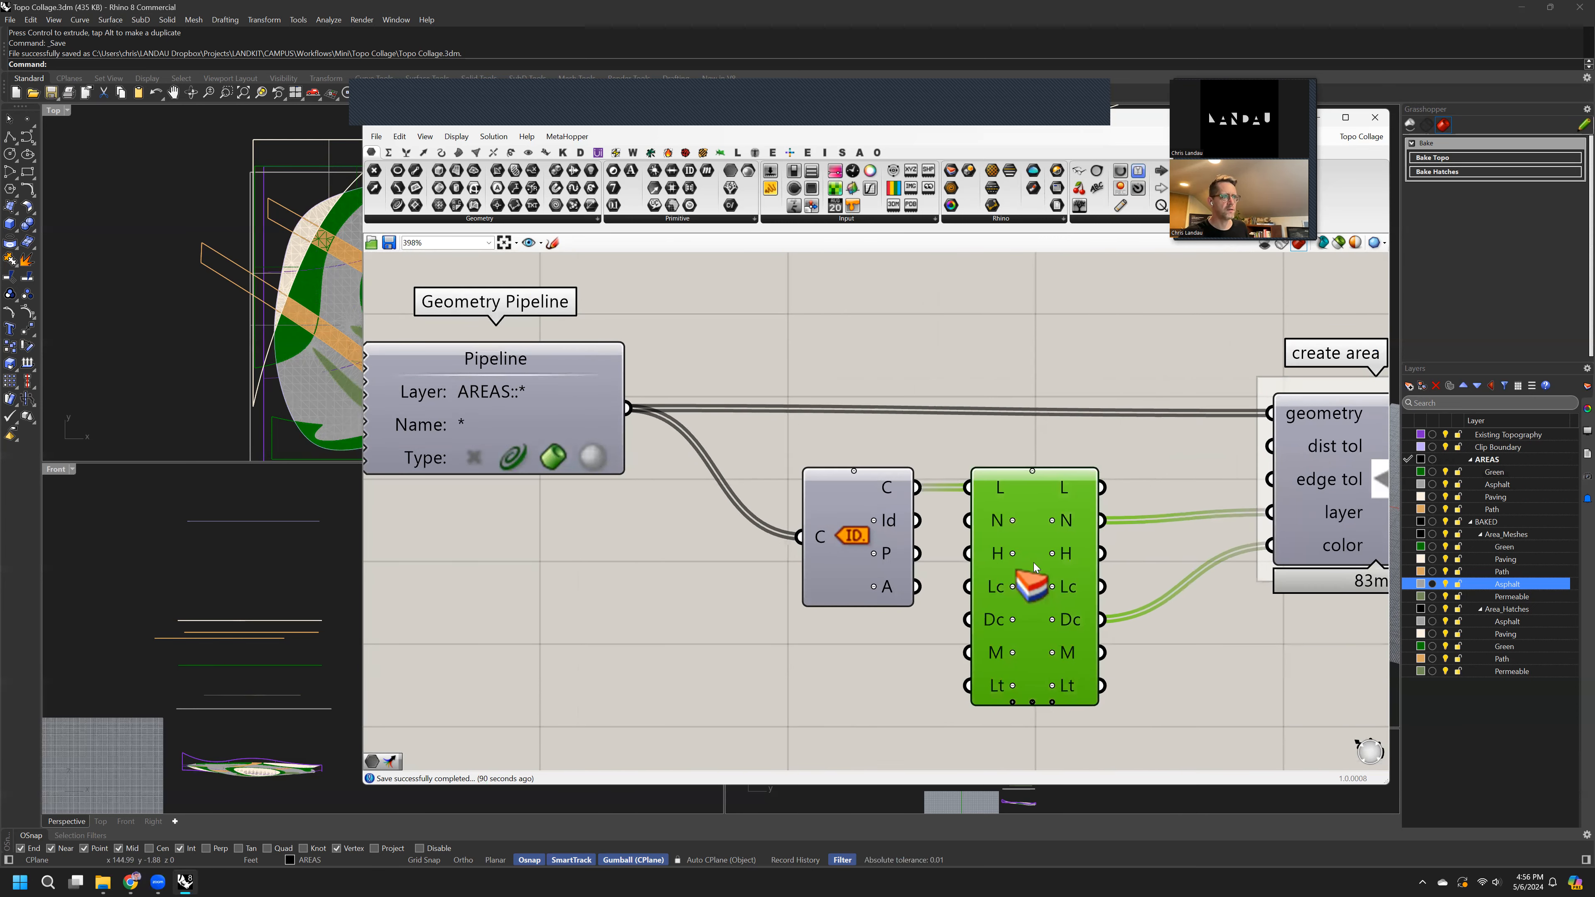
click(627, 335)
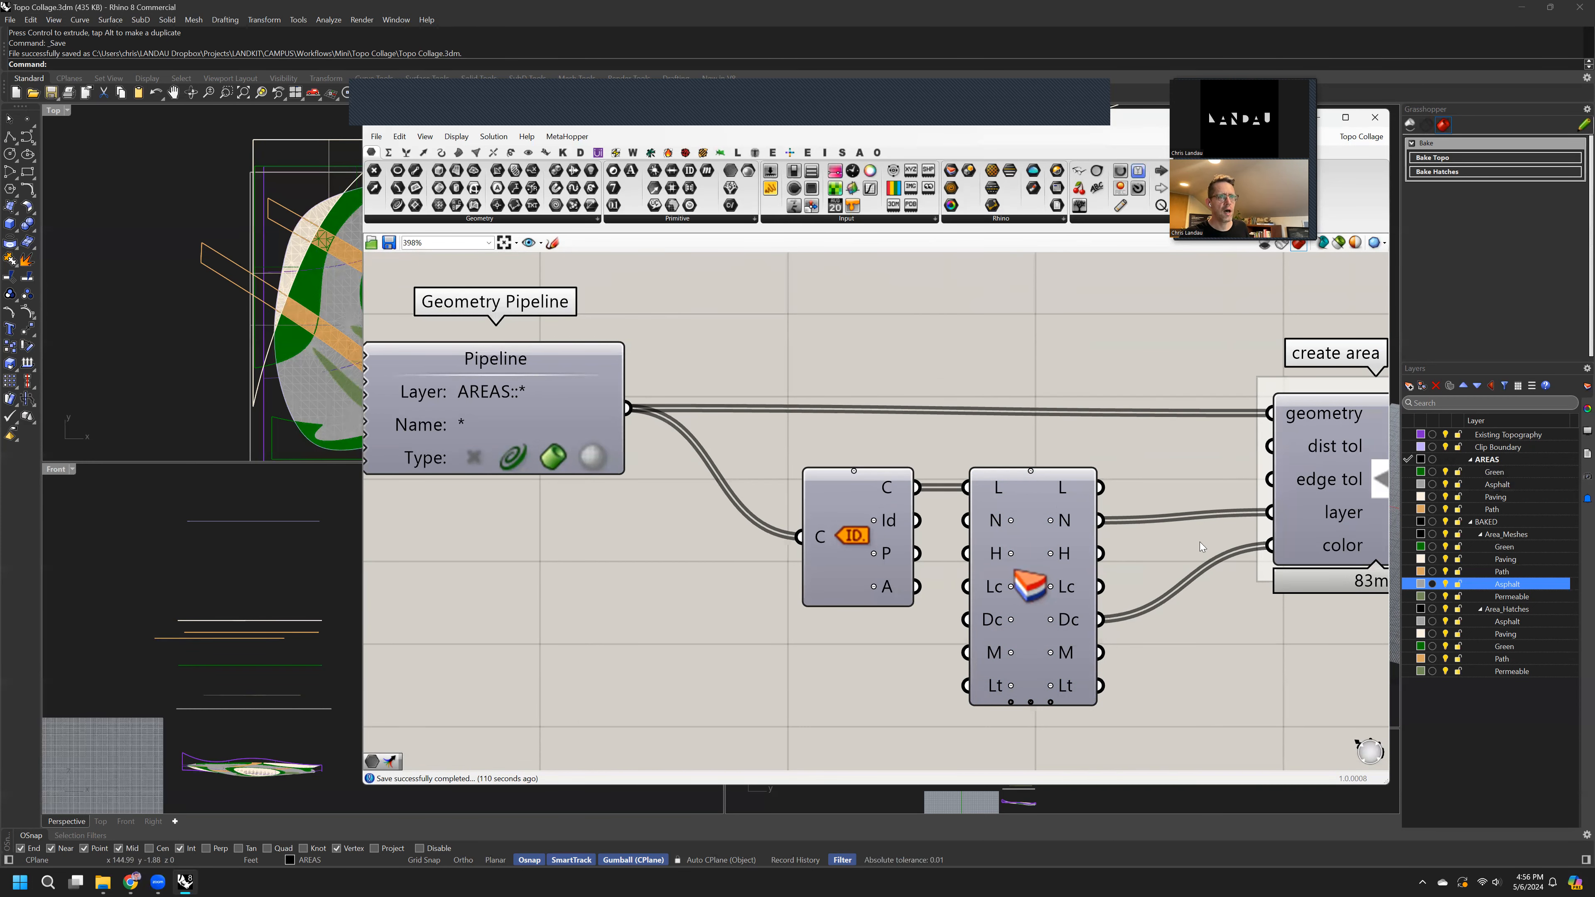
- Examine the geometry, layer and color inputs of the create area component
right_drag(1208, 533, 957, 541)
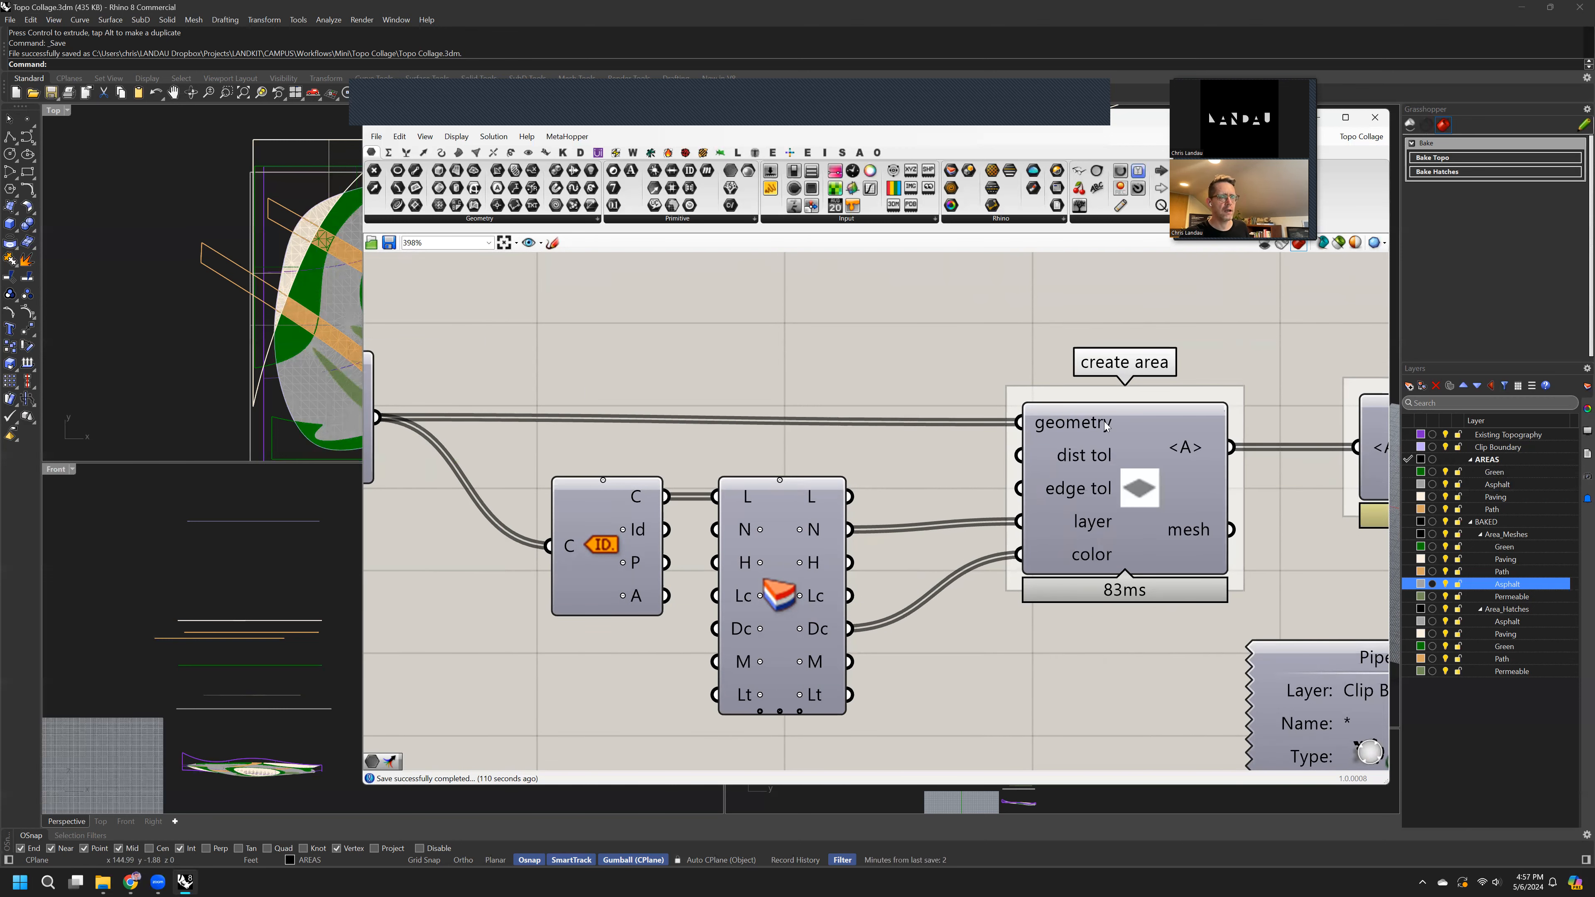
mouse_move(1058, 419)
mouse_move(1093, 529)
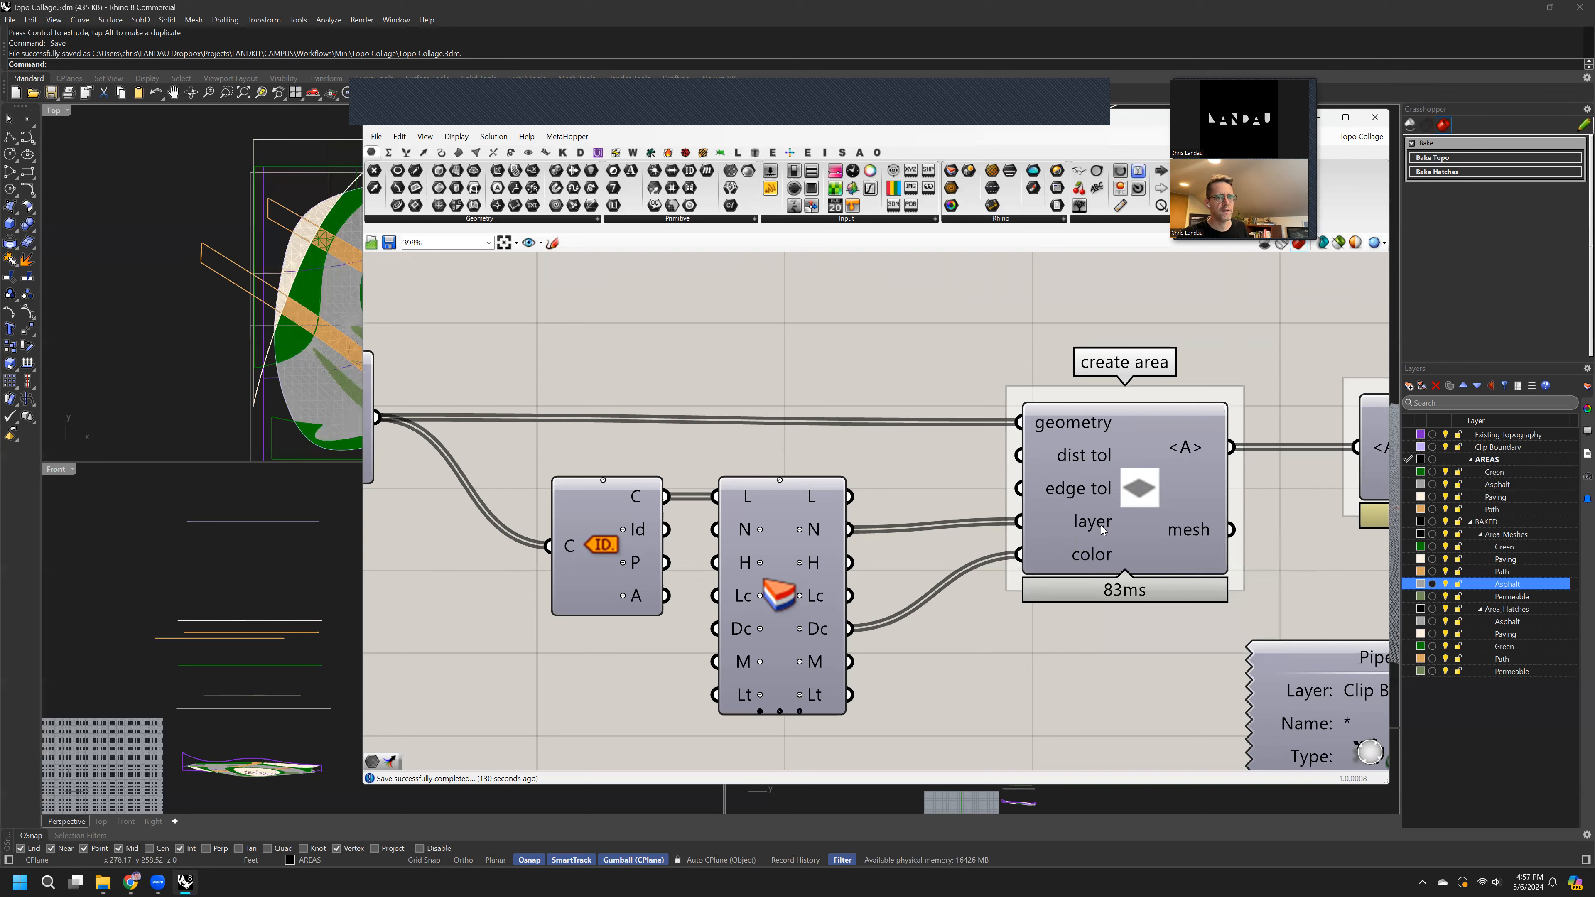
mouse_move(1091, 569)
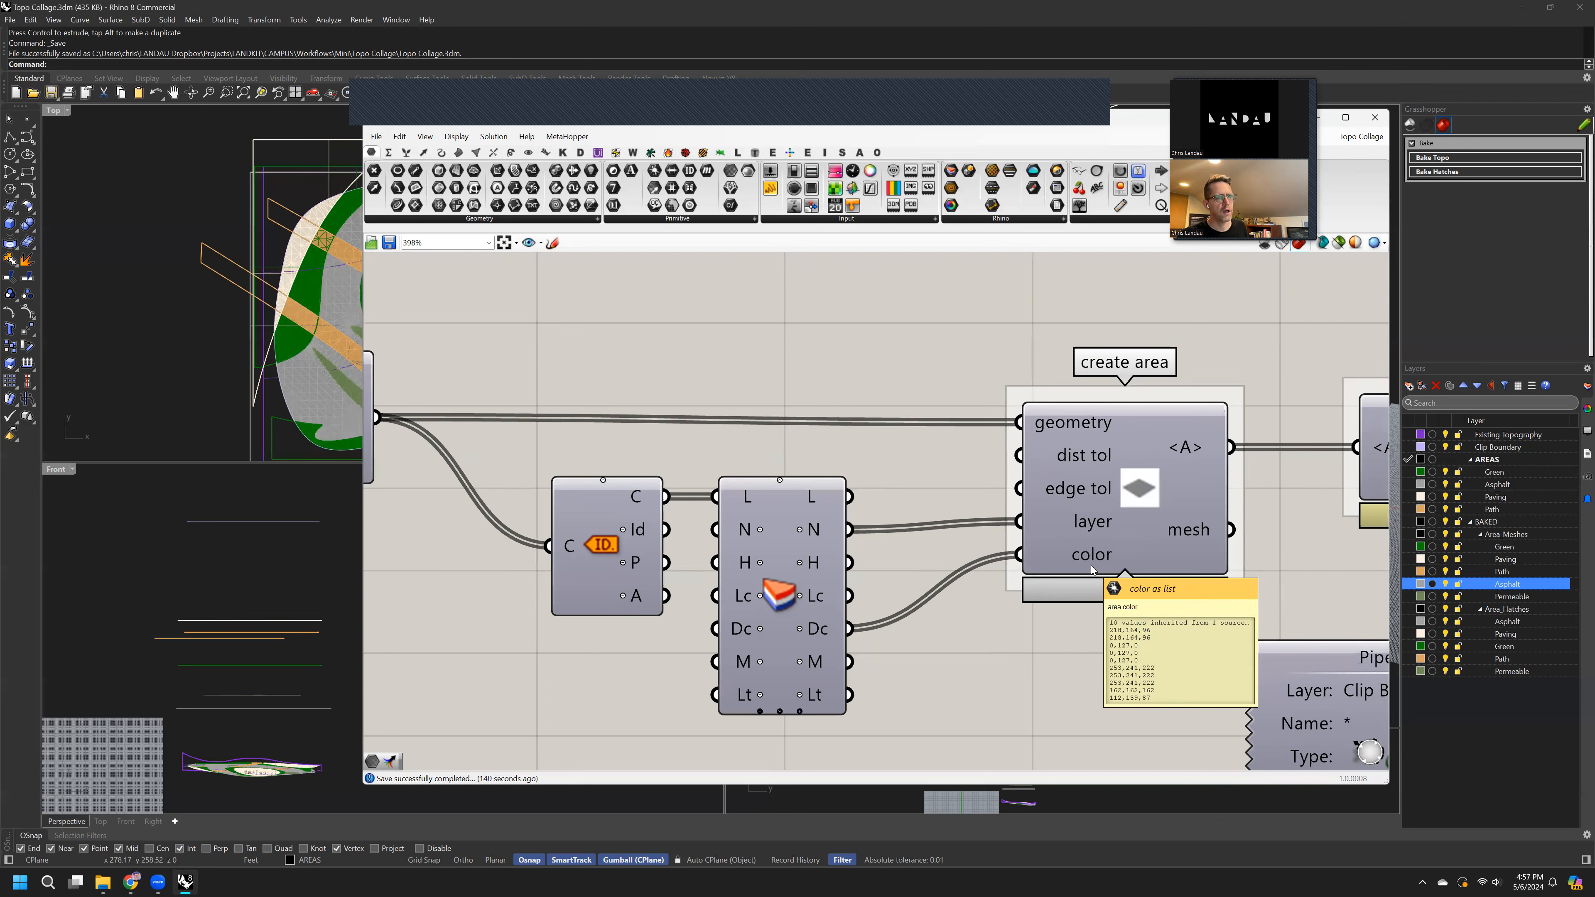
- Inspect the <A> output of the create area component and the Collage Areas component it feeds
right_drag(1179, 540, 676, 422)
right_drag(786, 502, 733, 605)
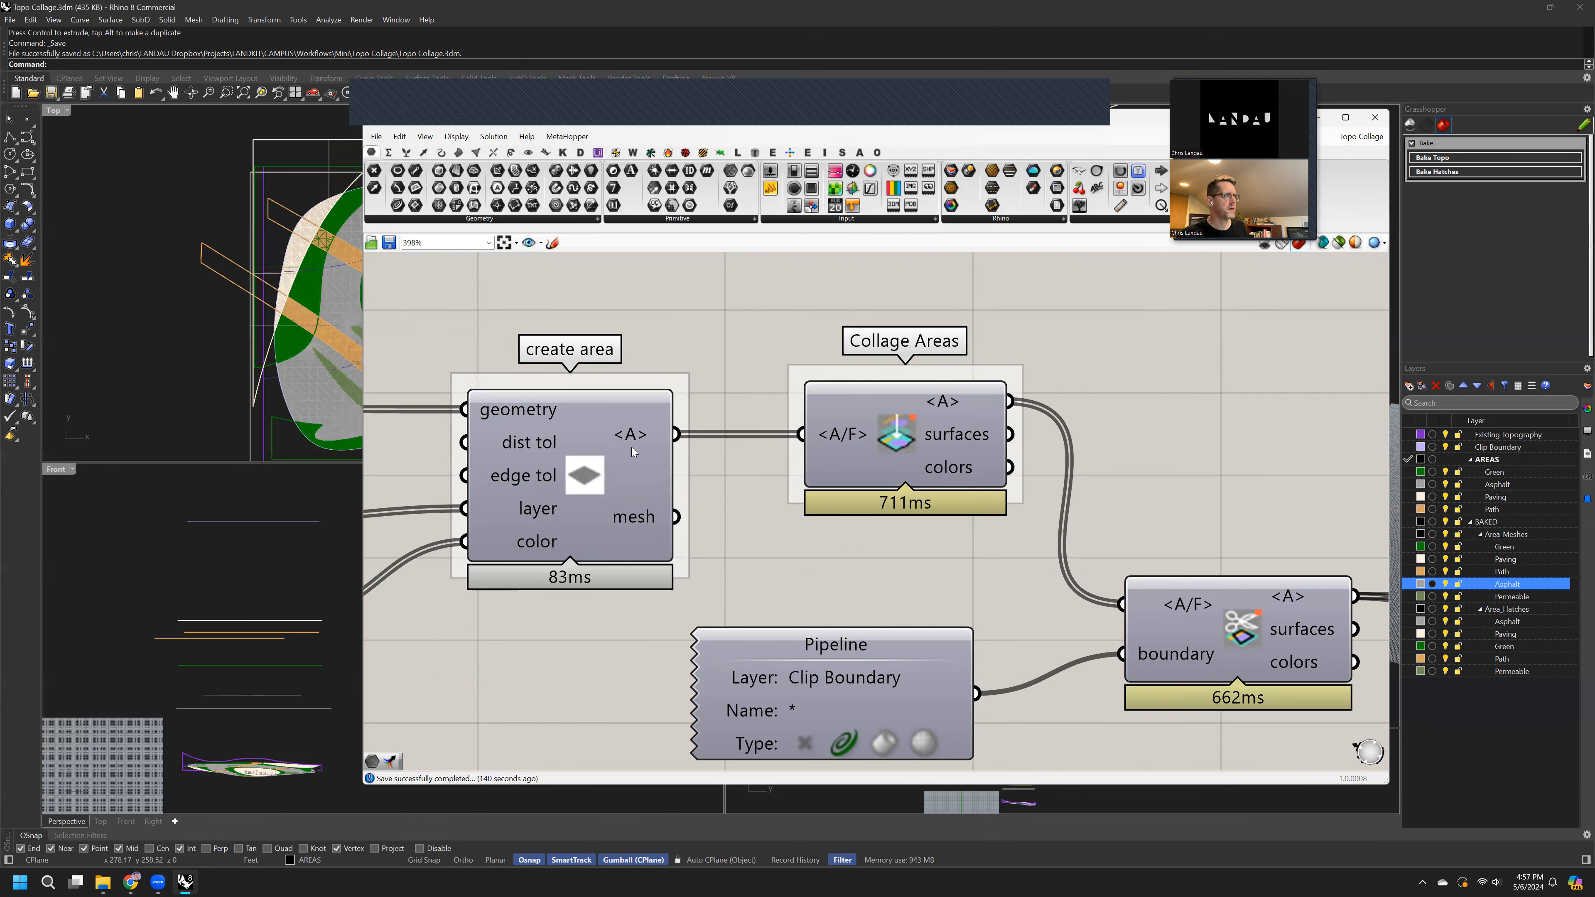
mouse_move(645, 436)
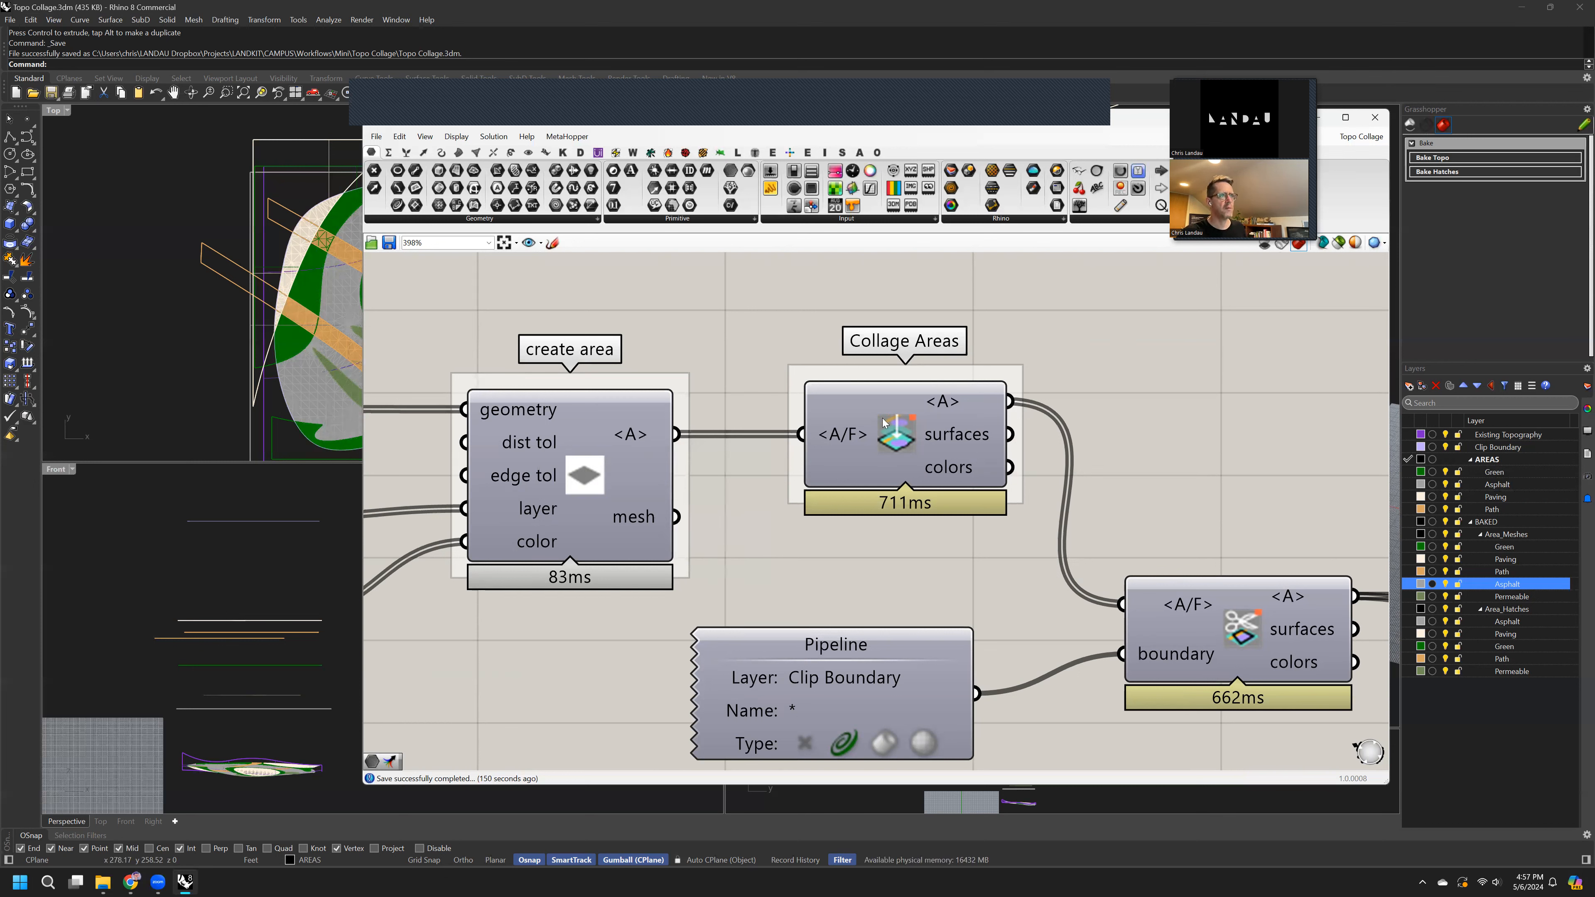
click(893, 437)
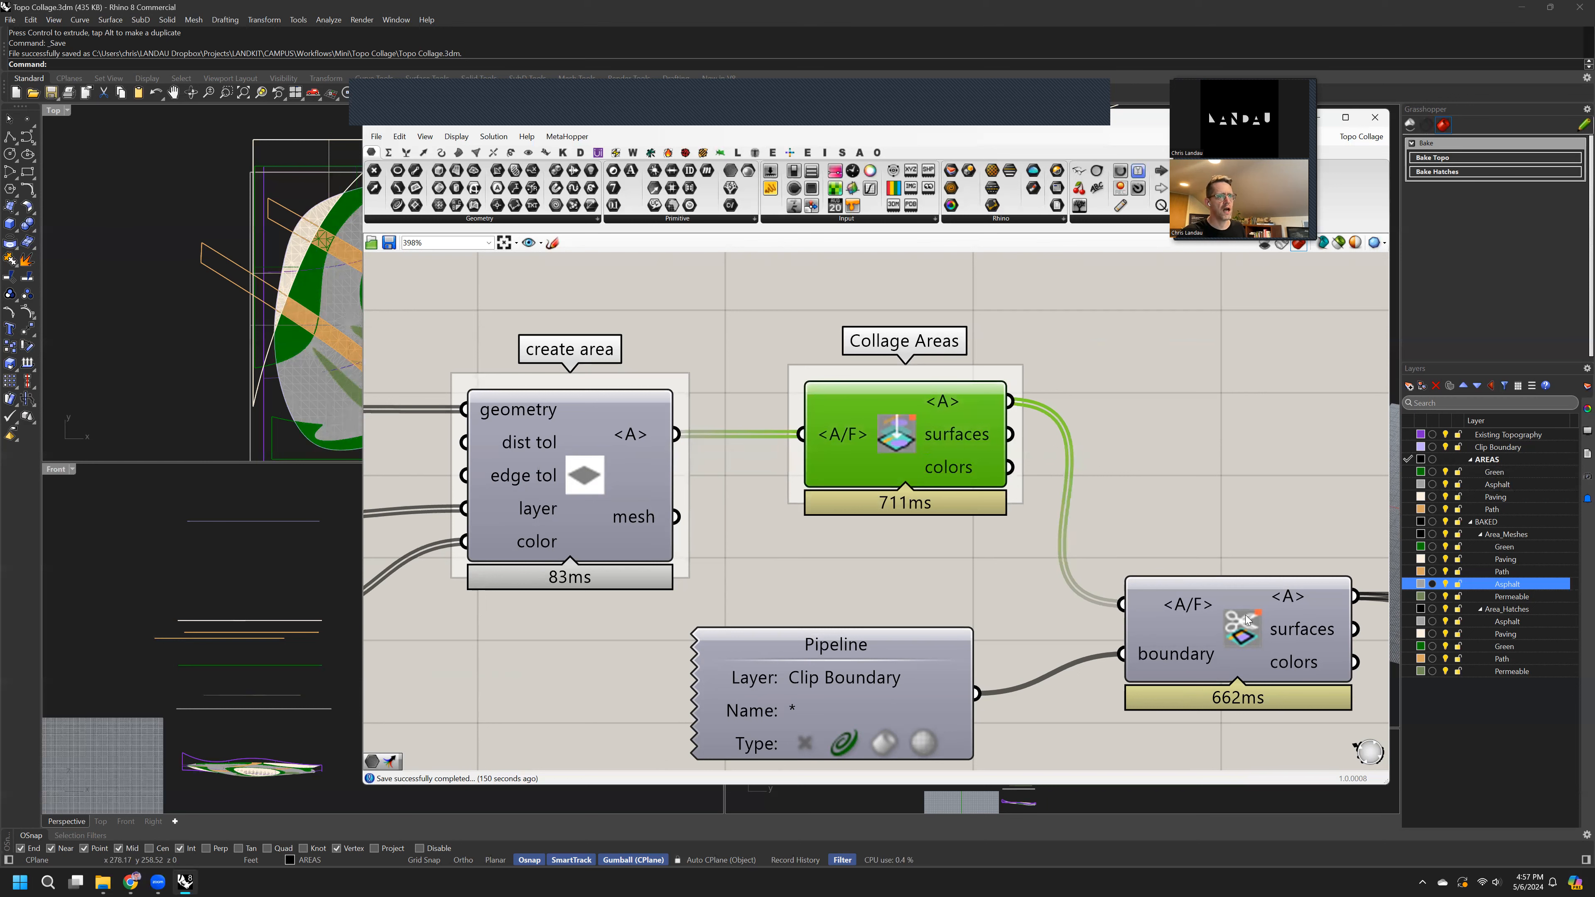
- Move the Clip Boundary pipeline slightly closer to the clipping component and check that component's clipped <A> output
click(1234, 626)
drag(1234, 626, 1237, 626)
right_drag(1243, 608, 1073, 586)
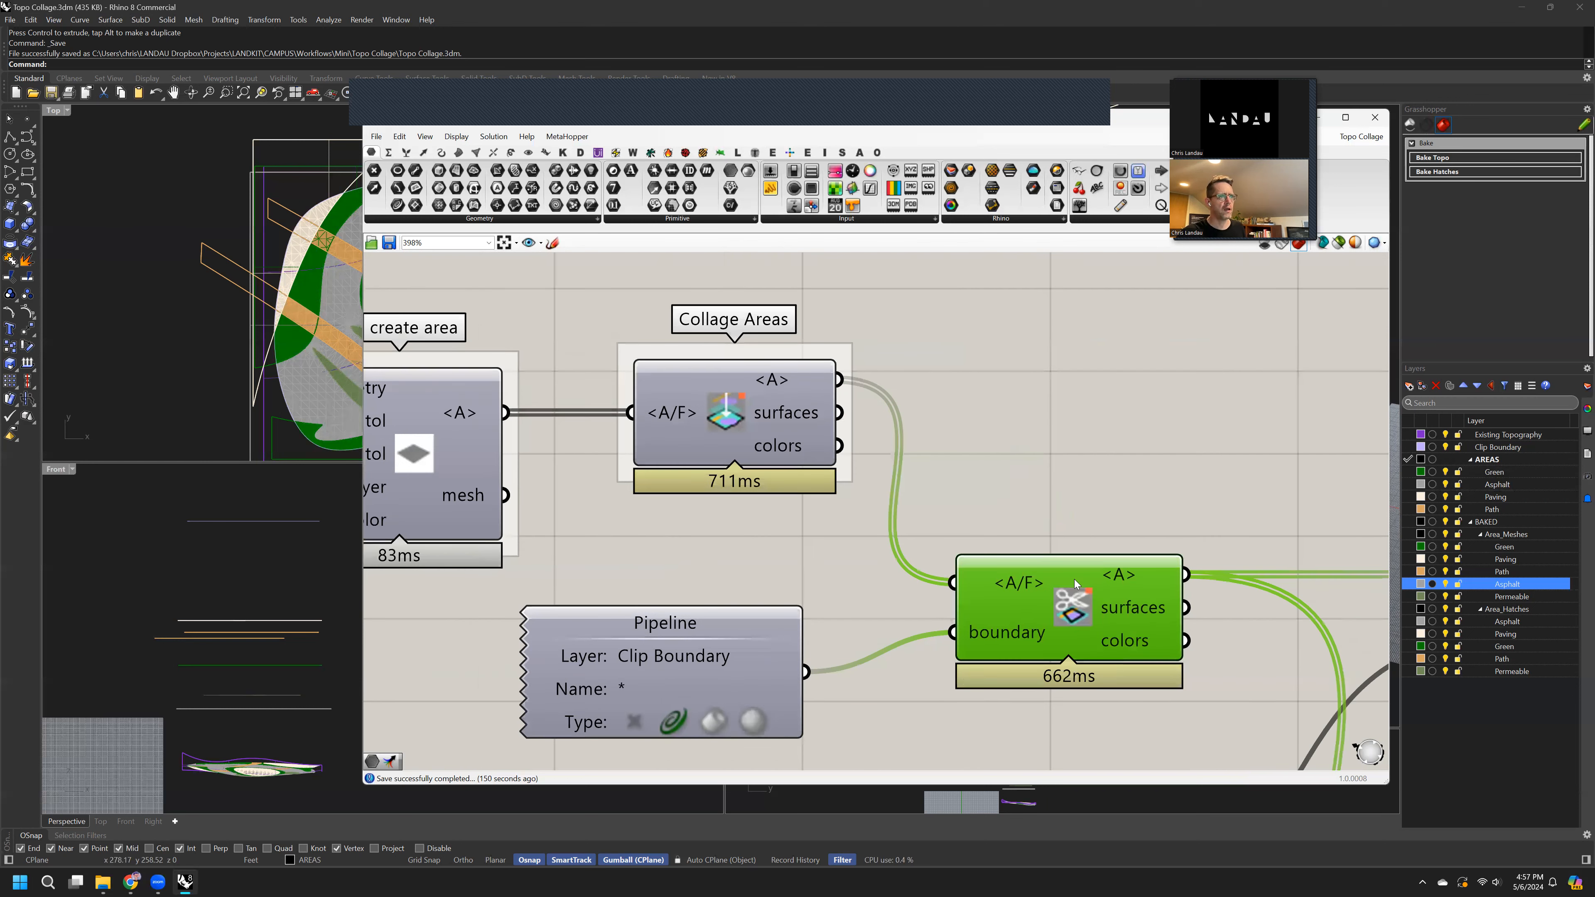
drag(714, 658, 766, 674)
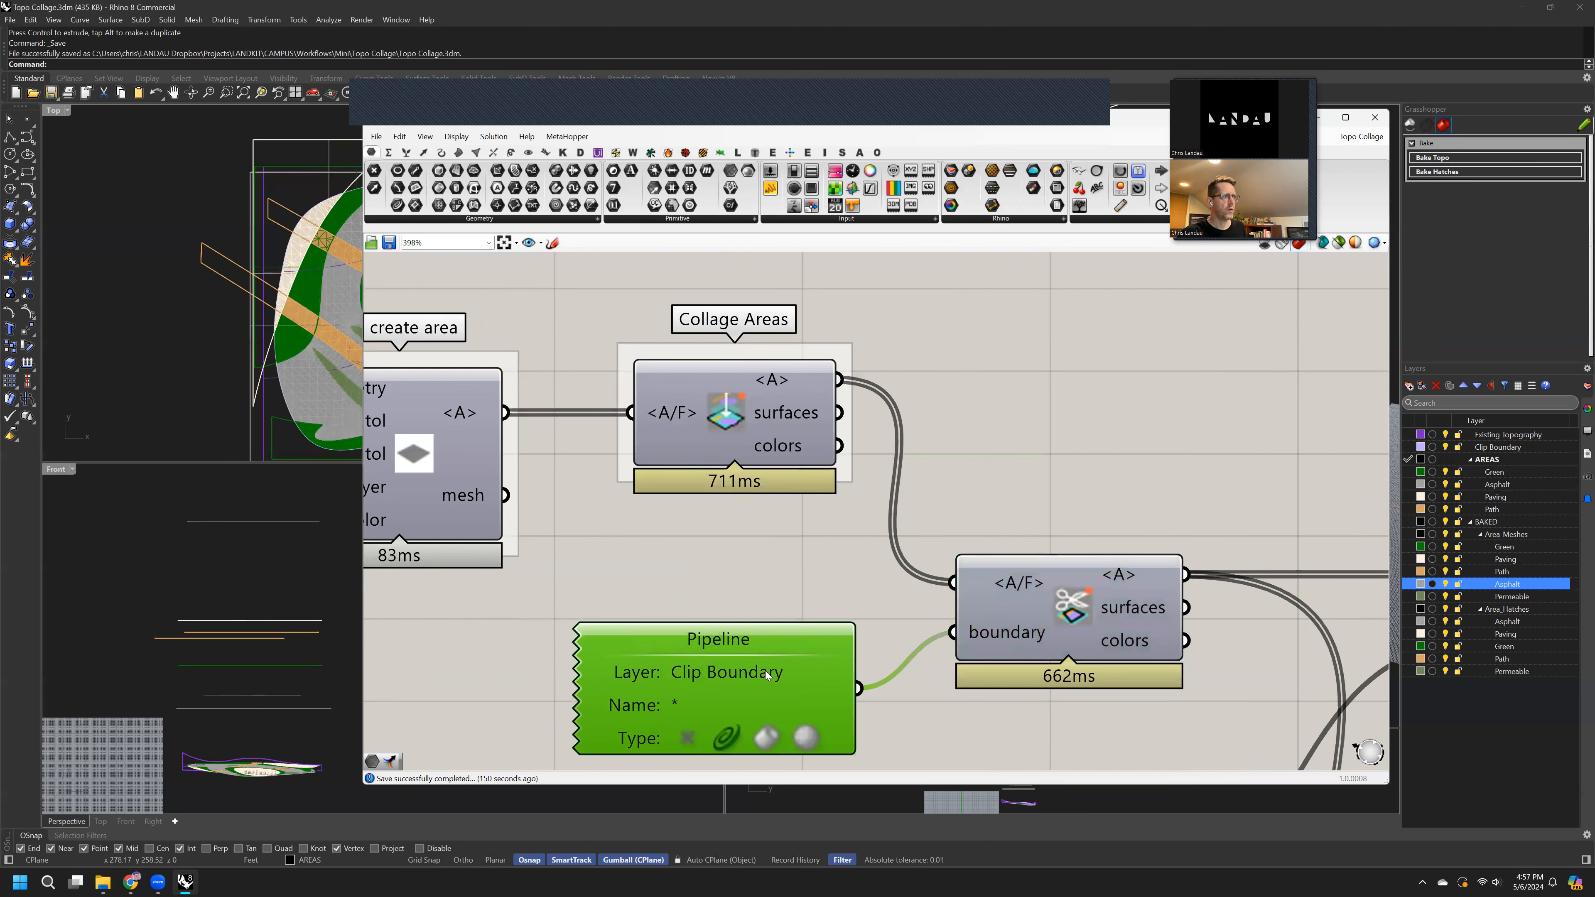
click(901, 617)
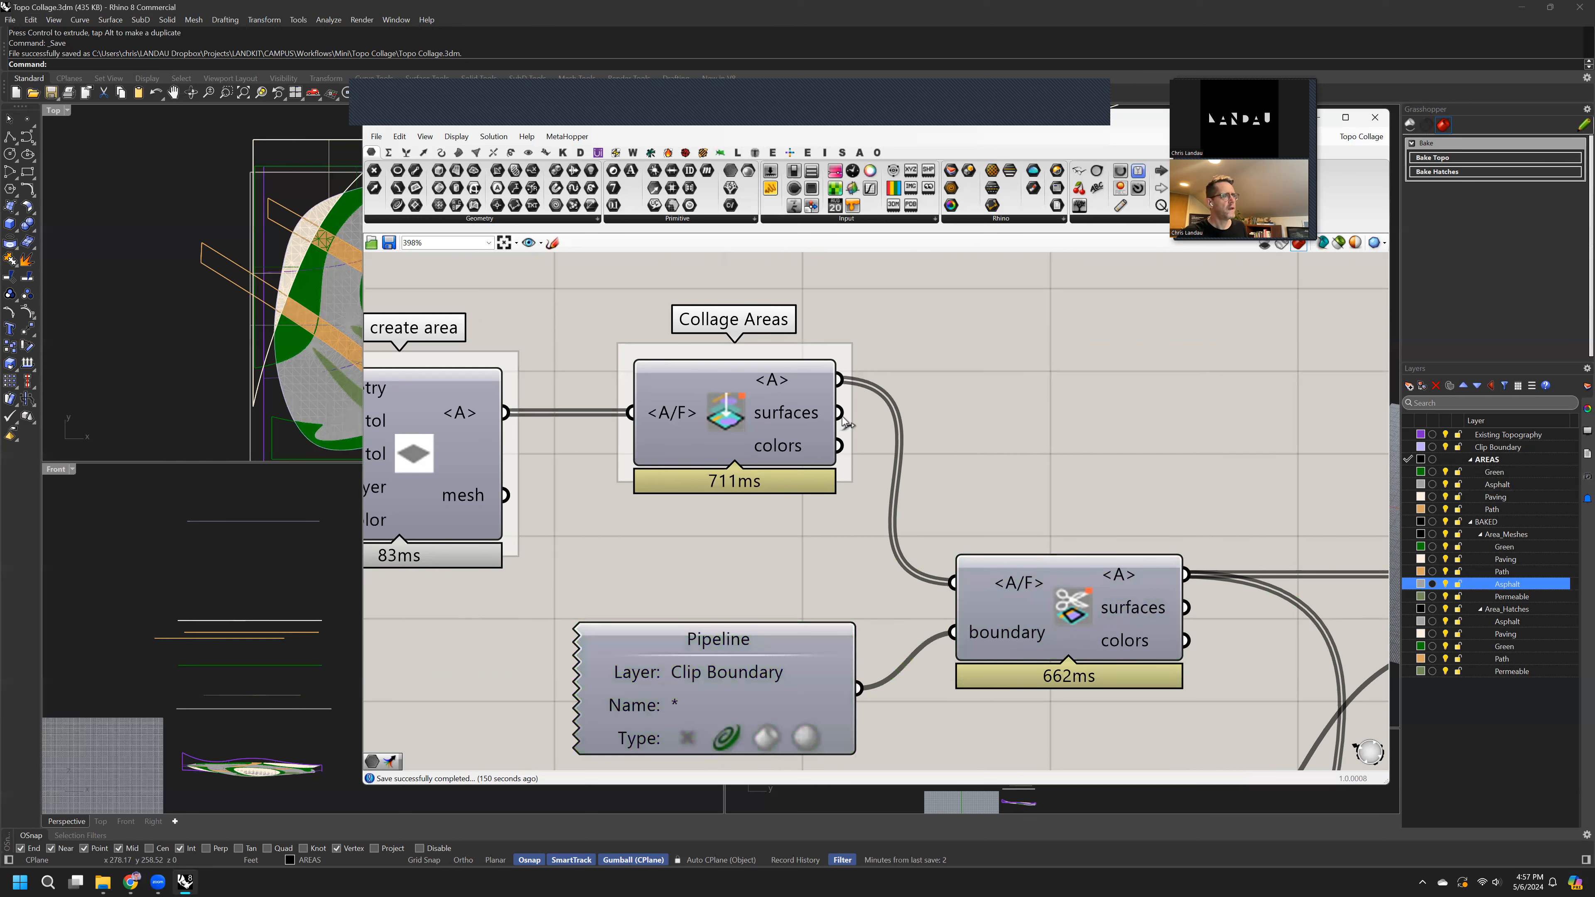
right_drag(1188, 561, 838, 506)
mouse_move(790, 525)
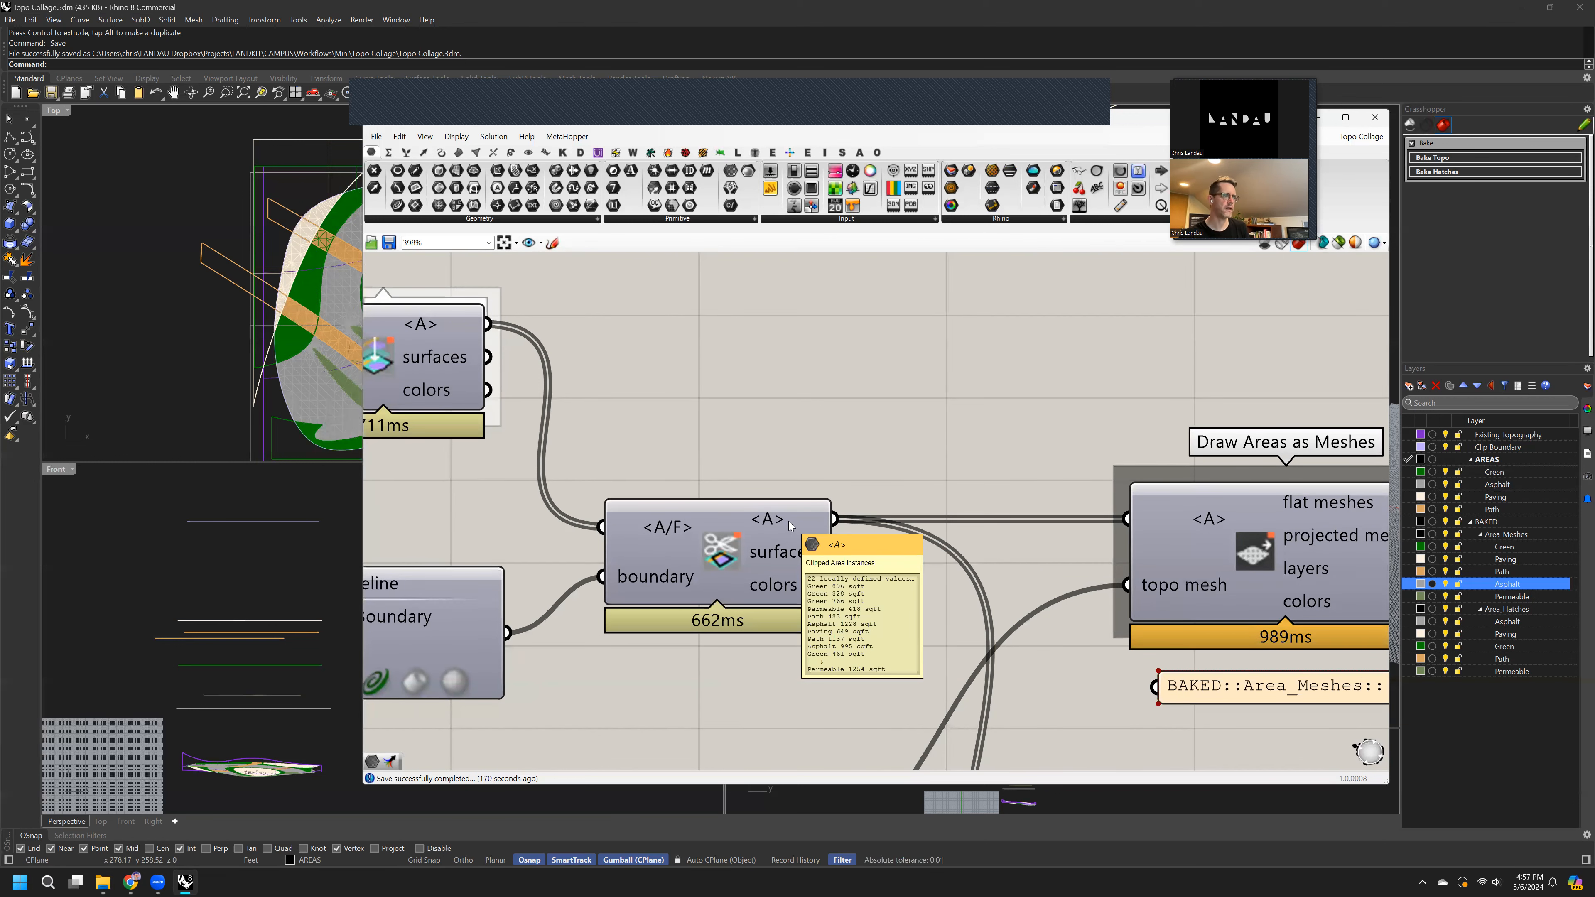
- Inspect the projected meshes, layers and colors outputs of the Draw Areas as Meshes component
right_drag(994, 410, 808, 435)
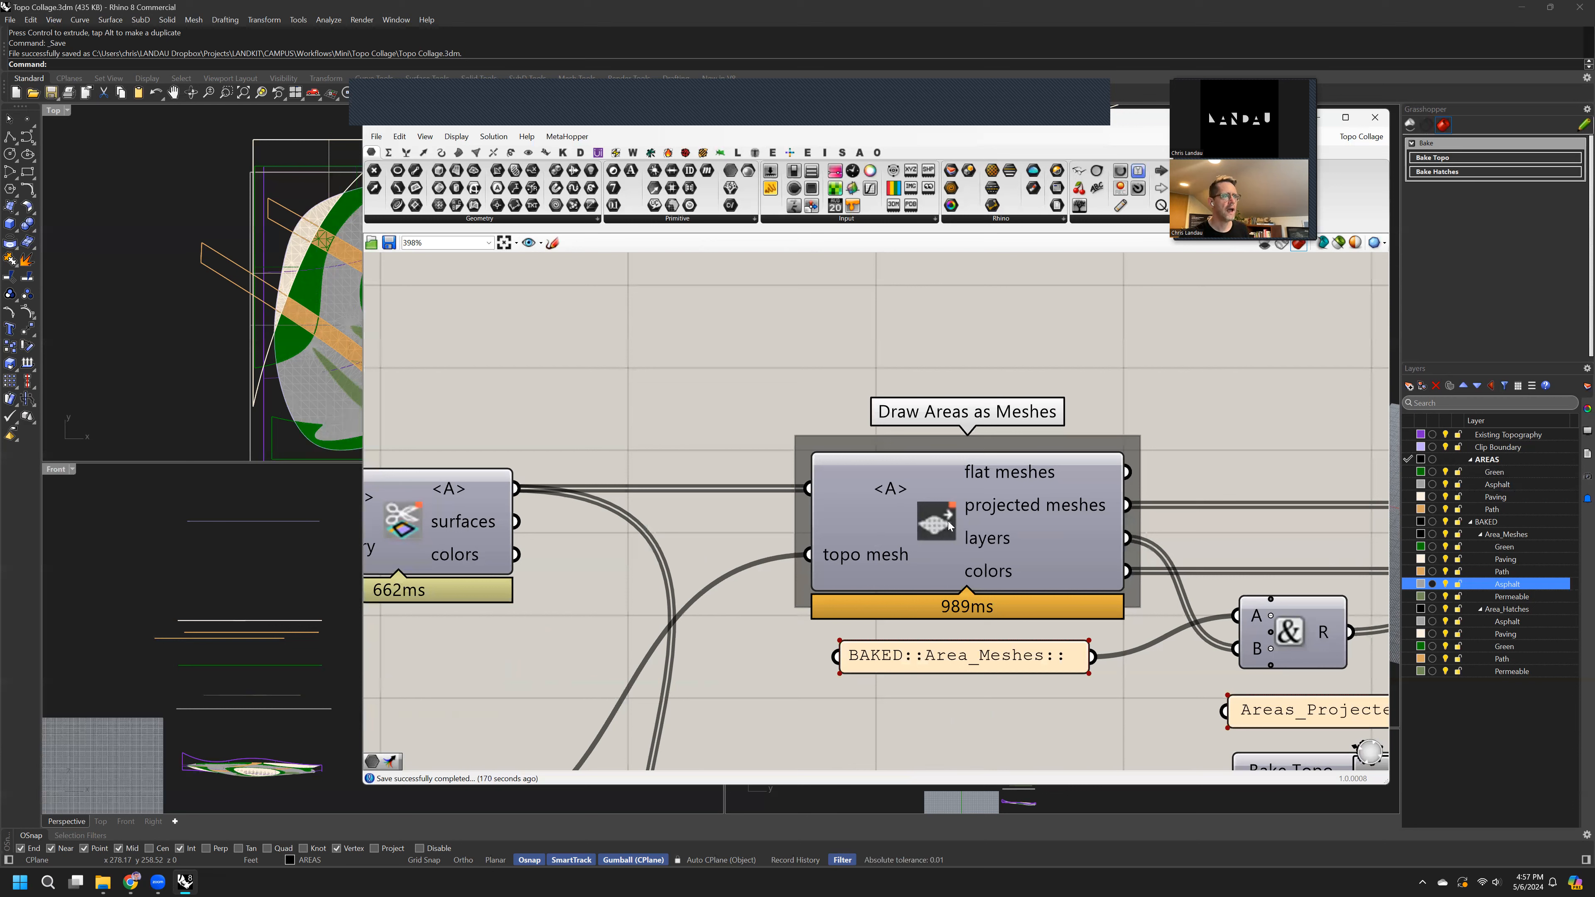
drag(948, 524, 938, 524)
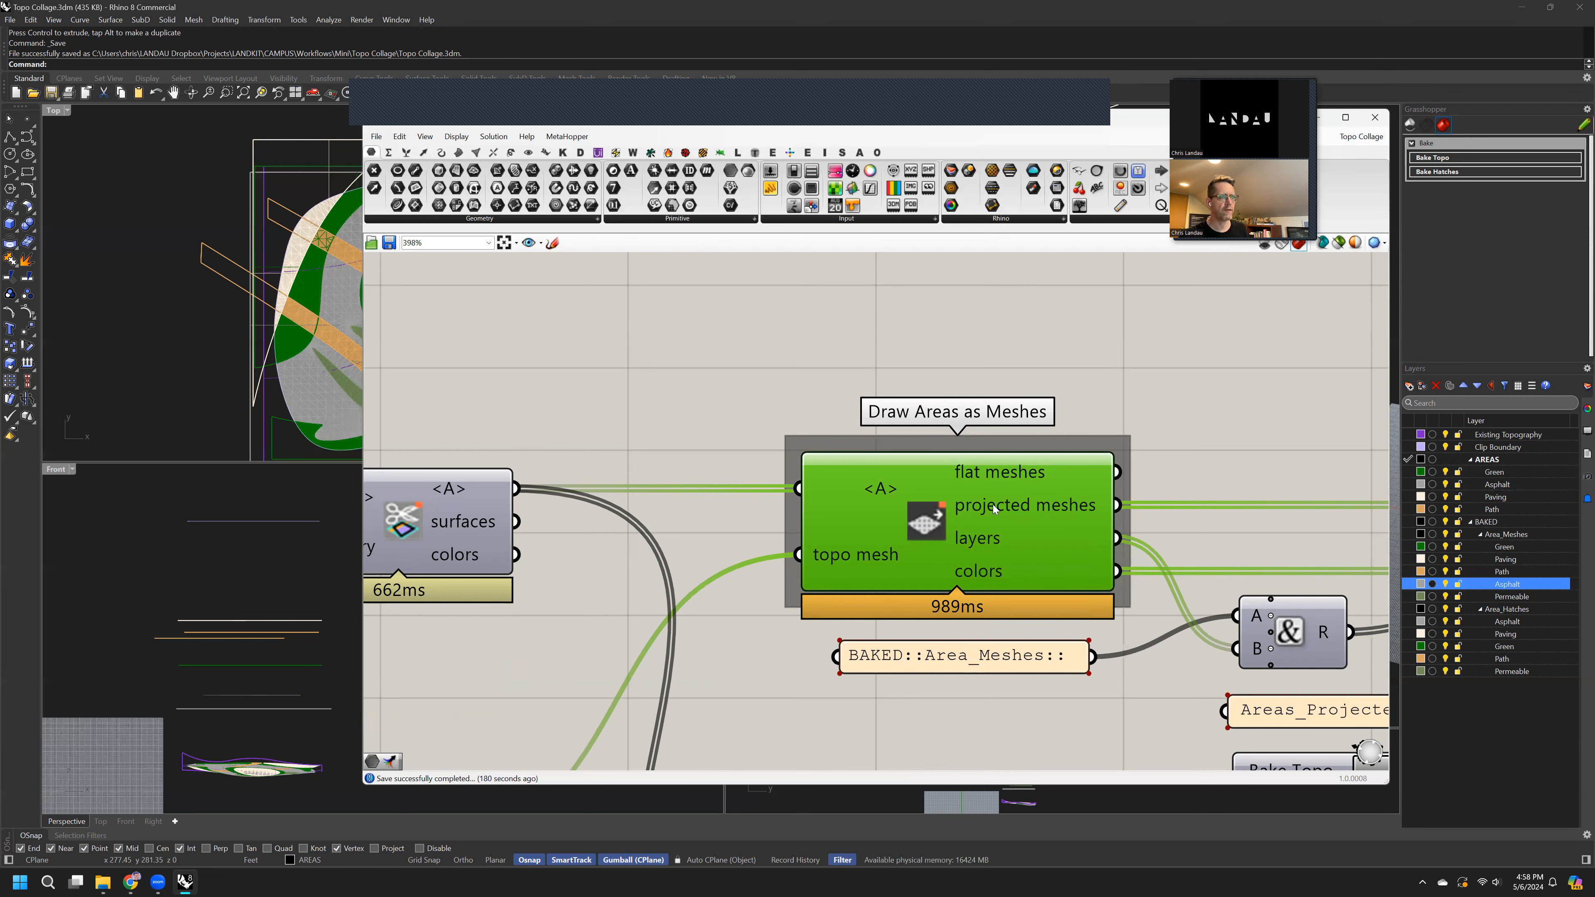
mouse_move(994, 509)
mouse_move(987, 540)
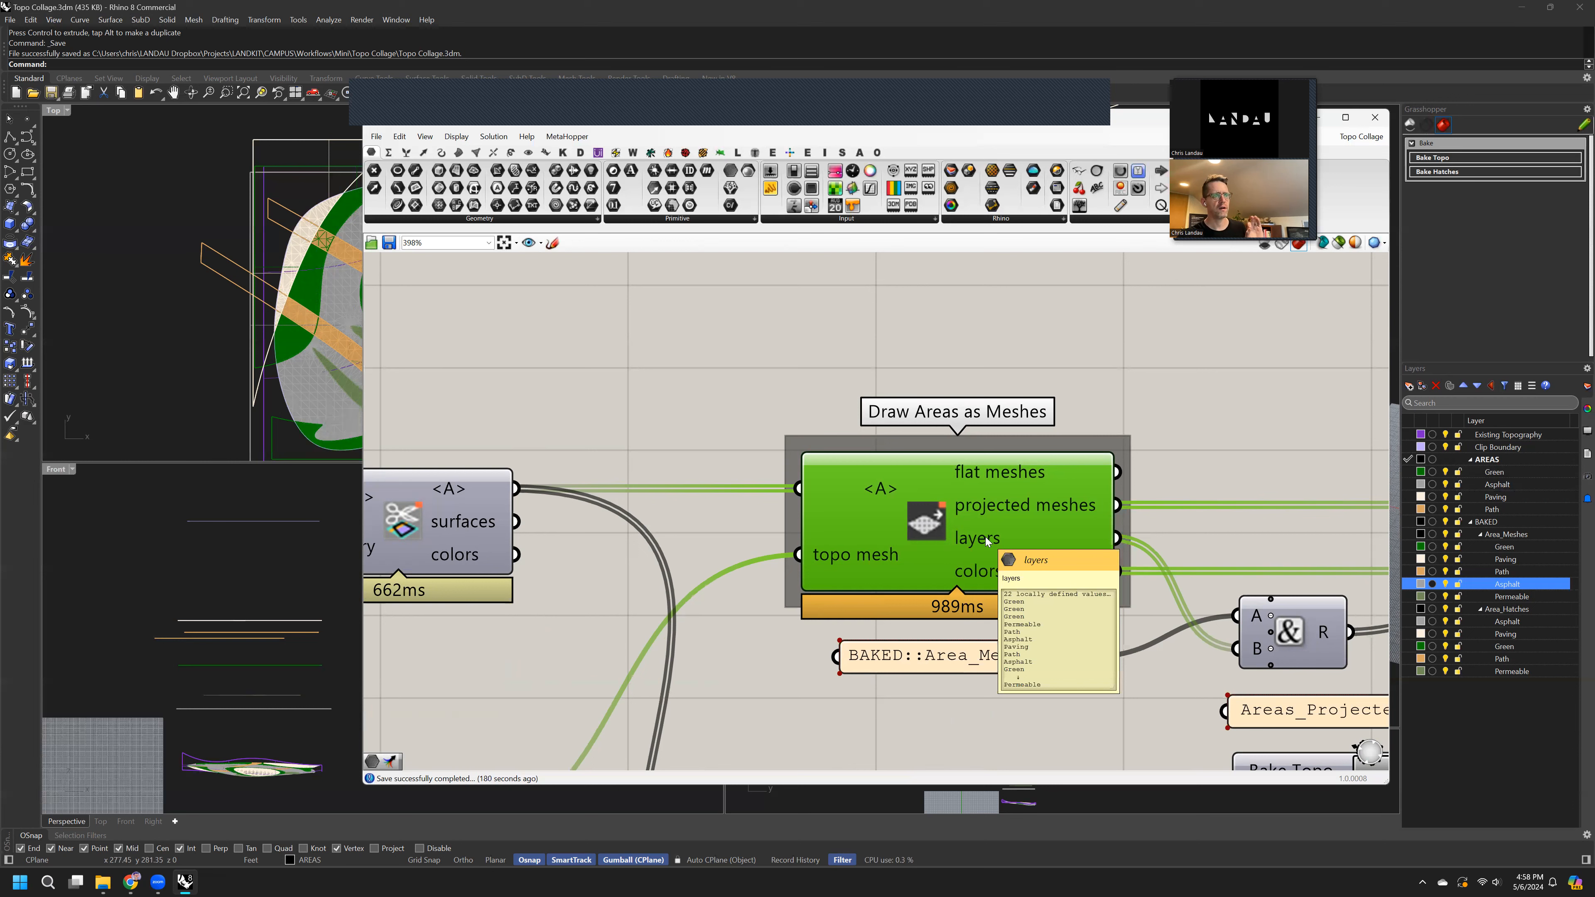
mouse_move(987, 571)
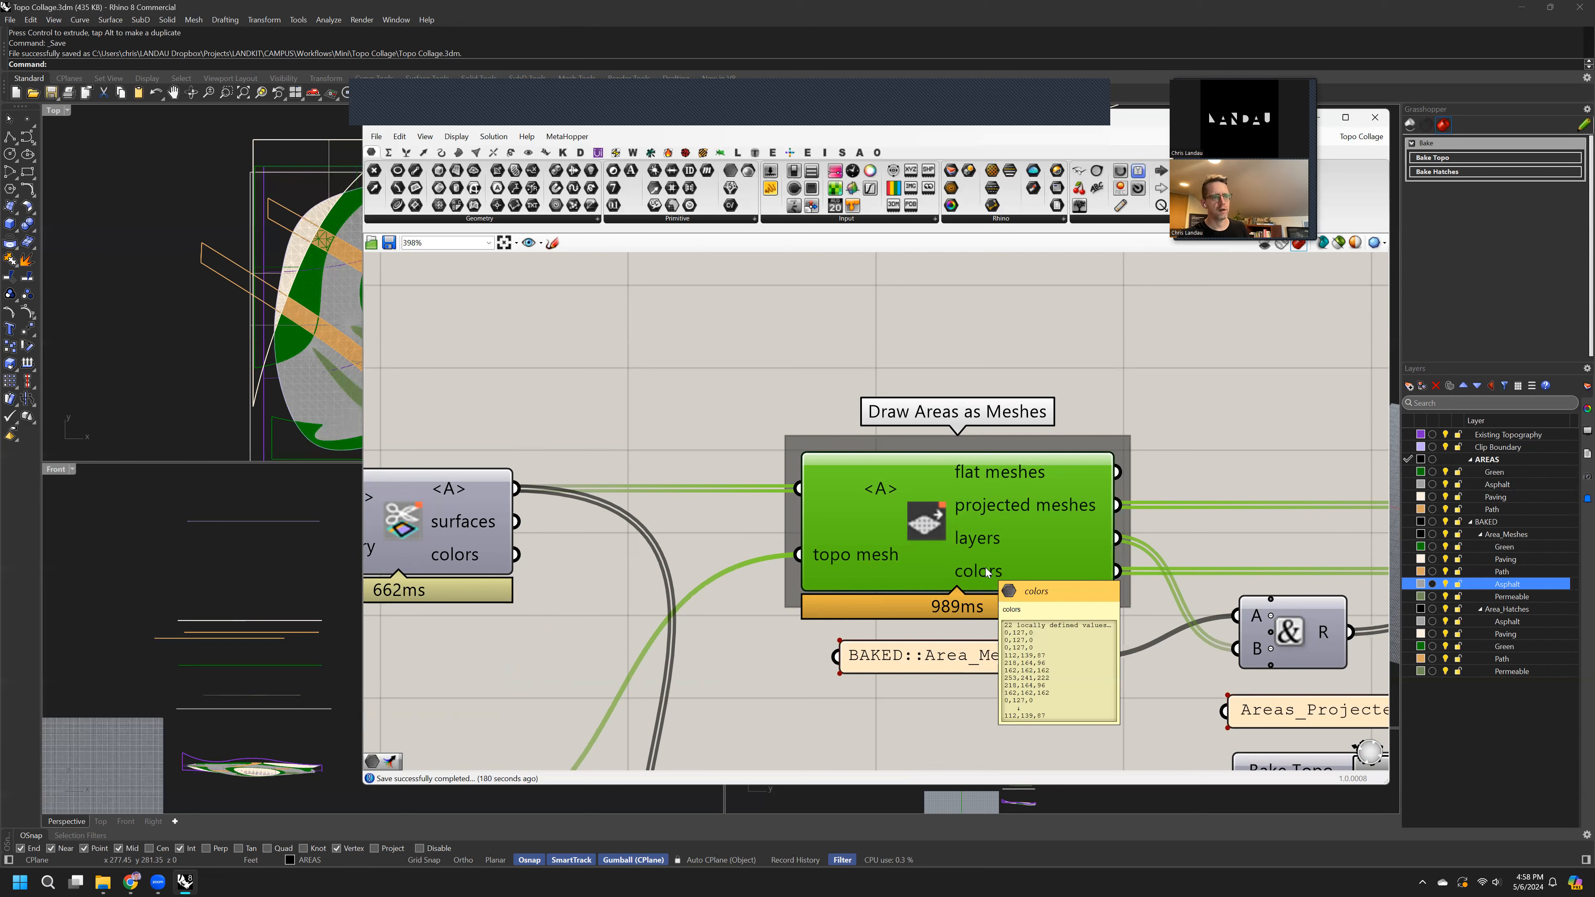
- Review the Bake+Preview component, its Bake Topo button and the concatenation that builds the BAKED::Area_Meshes:: layer names
right_drag(1084, 541, 782, 476)
scroll(783, 476, down, 1)
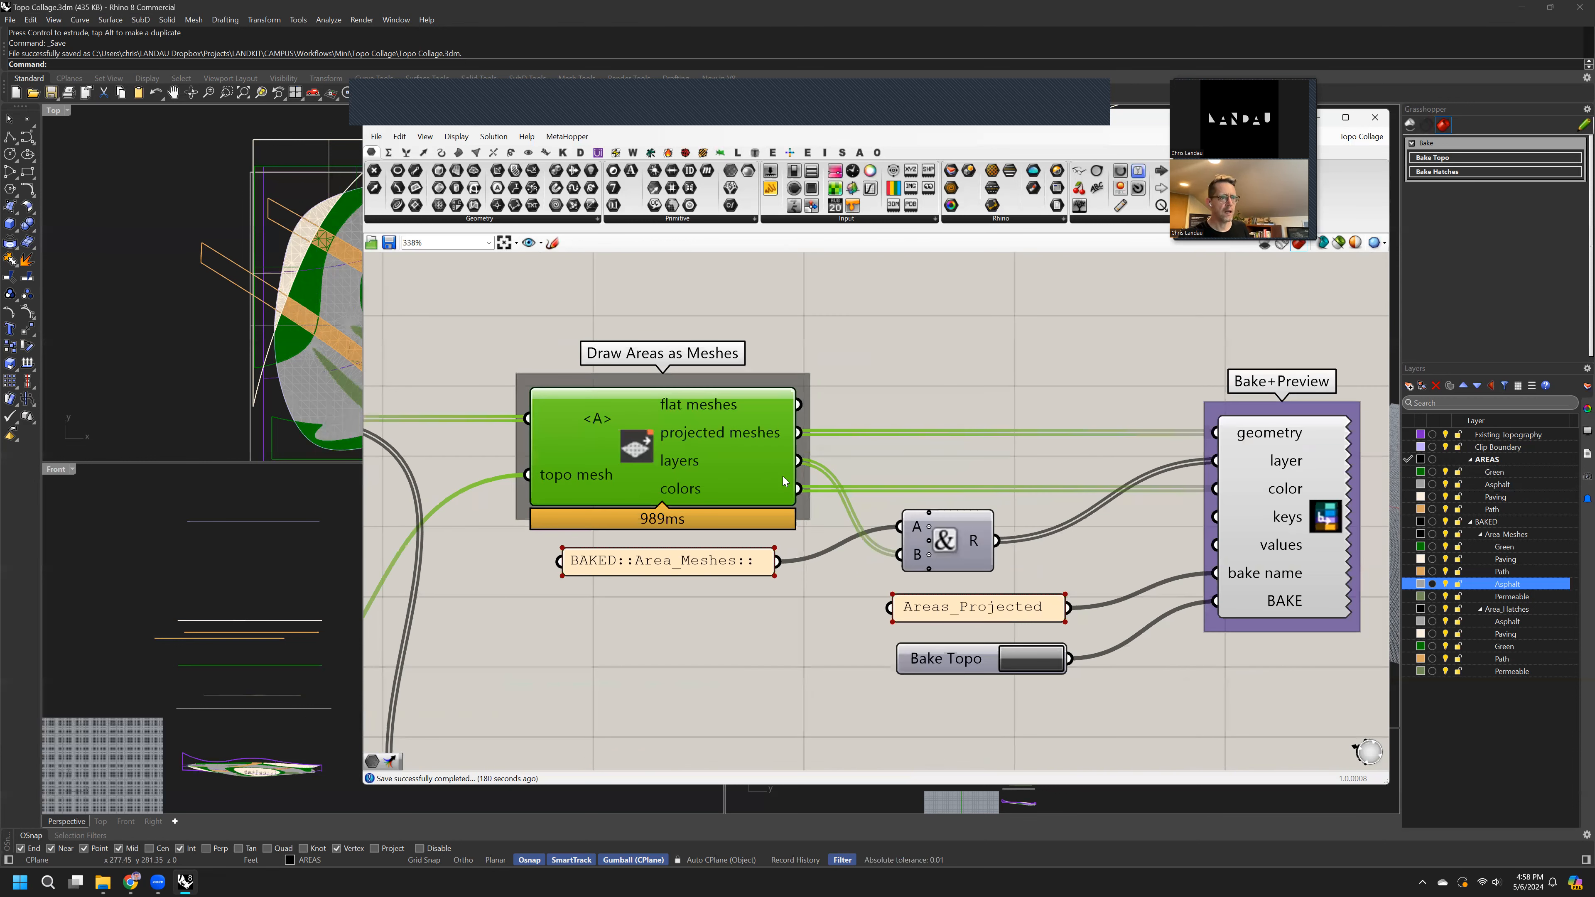
right_drag(1208, 505, 1149, 503)
drag(1239, 511, 1231, 514)
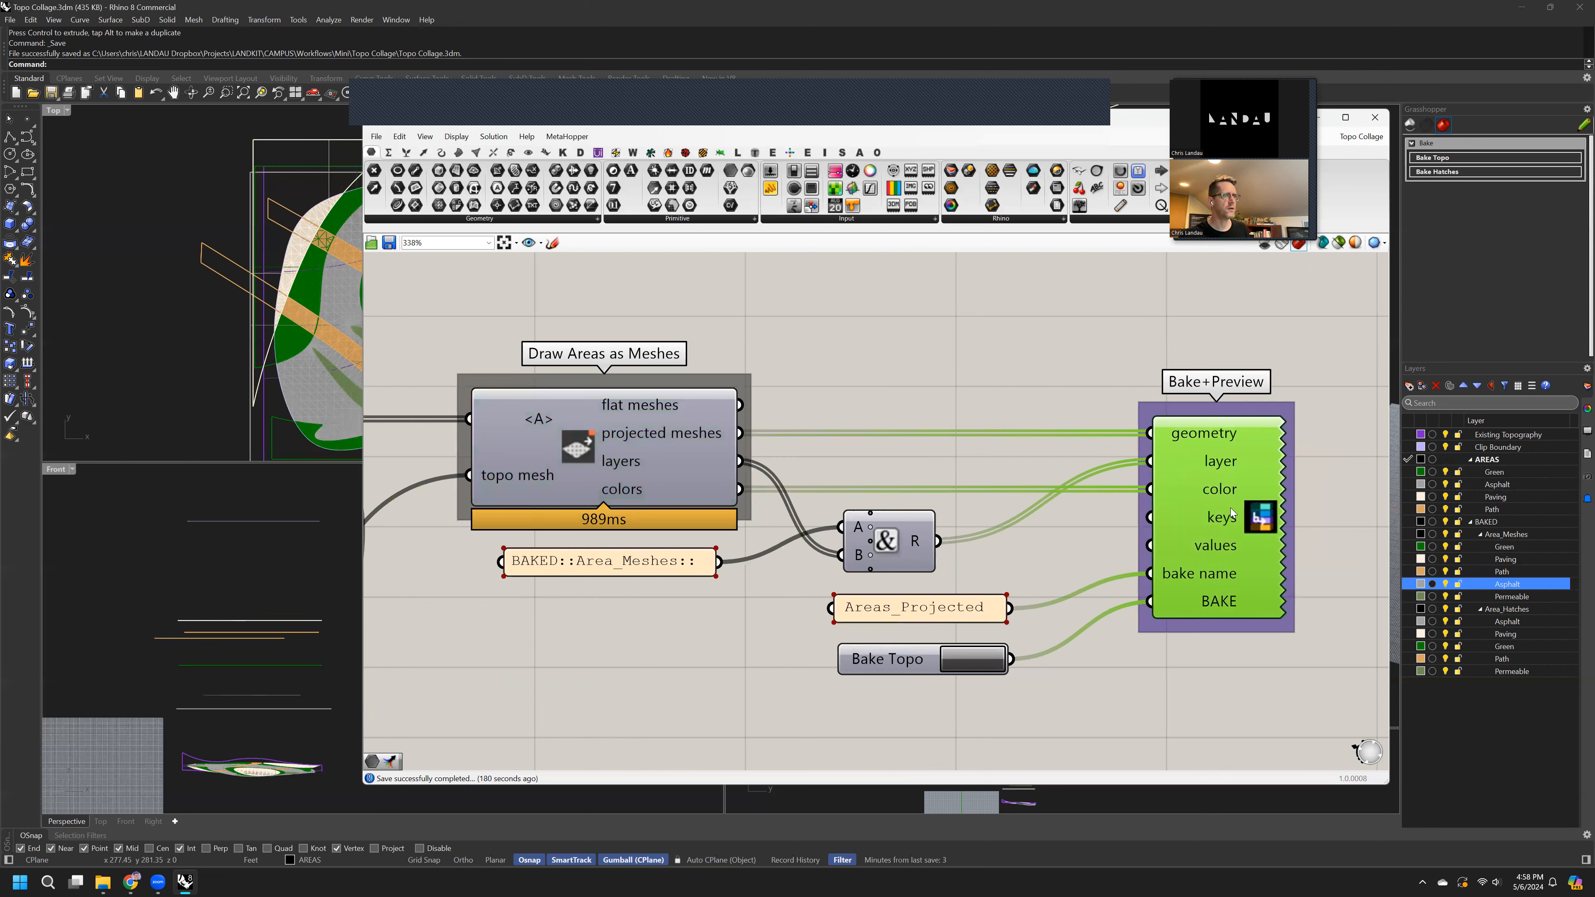
drag(902, 663, 892, 674)
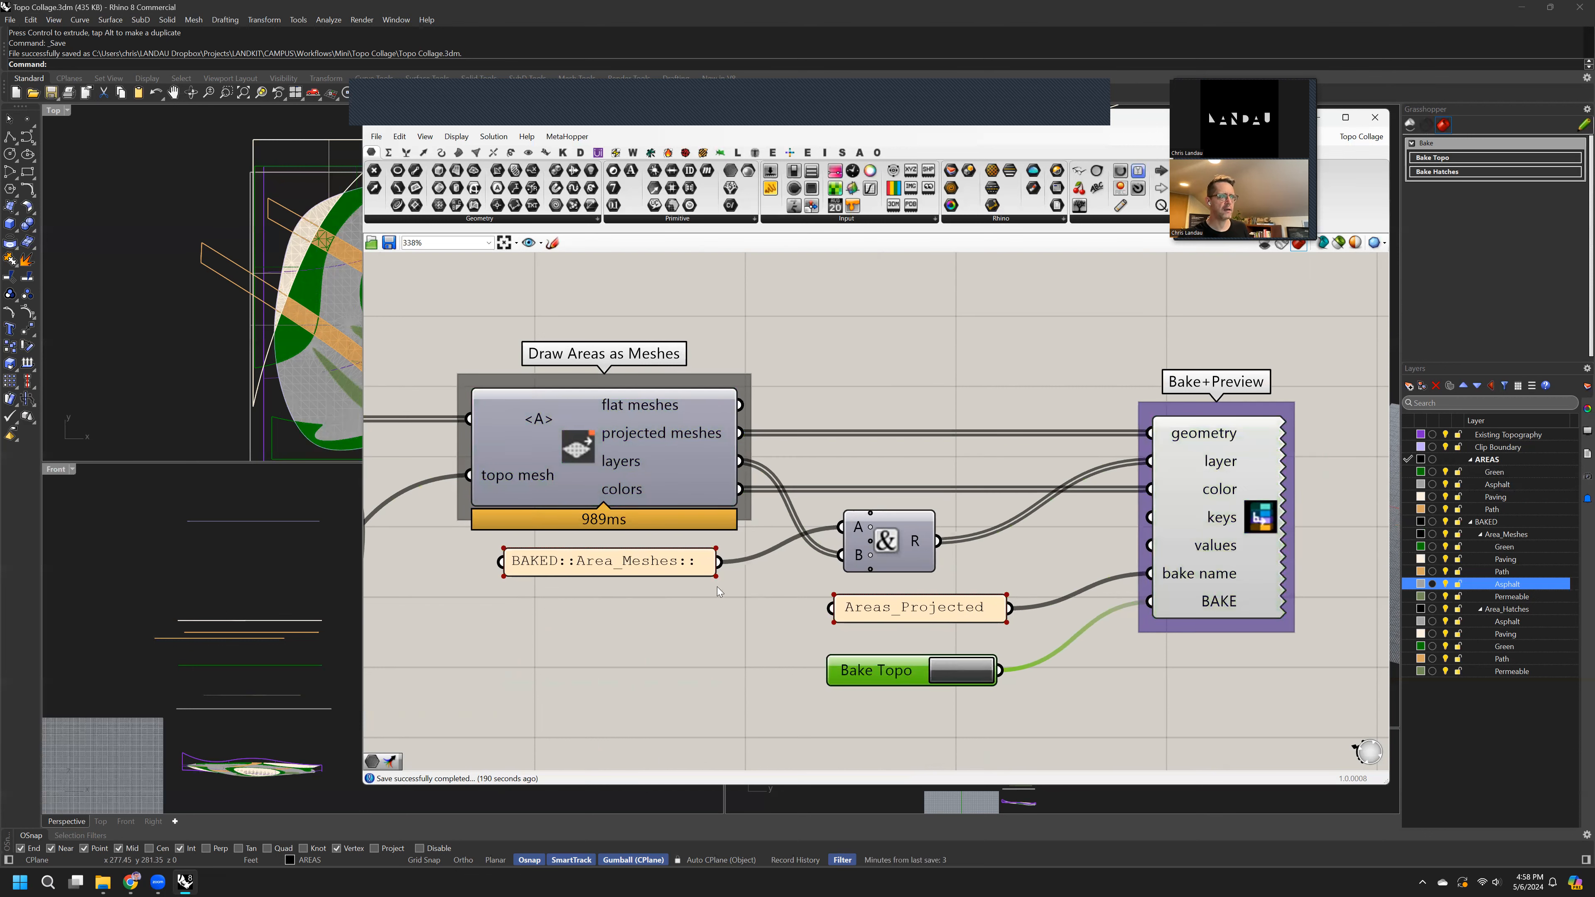
drag(885, 532, 900, 543)
right_drag(635, 583, 674, 568)
scroll(724, 584, up, 1)
click(714, 606)
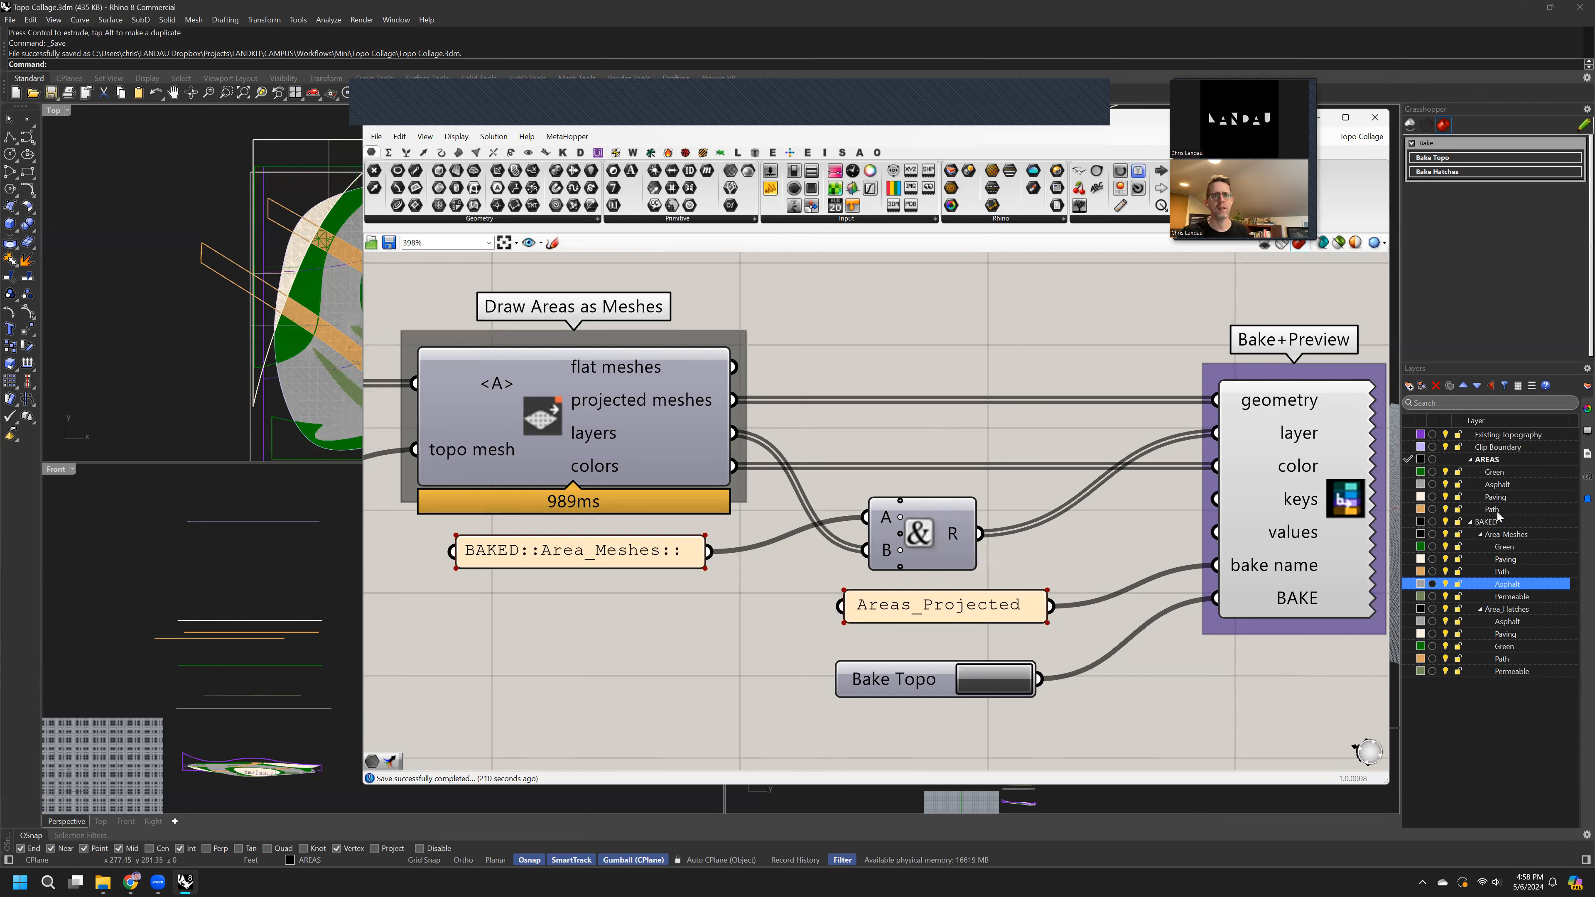
- Check the Area_Meshes and Area_Hatches groups under the BAKED layer, and select the Green sublayer of Area_Meshes
click(1500, 534)
shift+click(1509, 609)
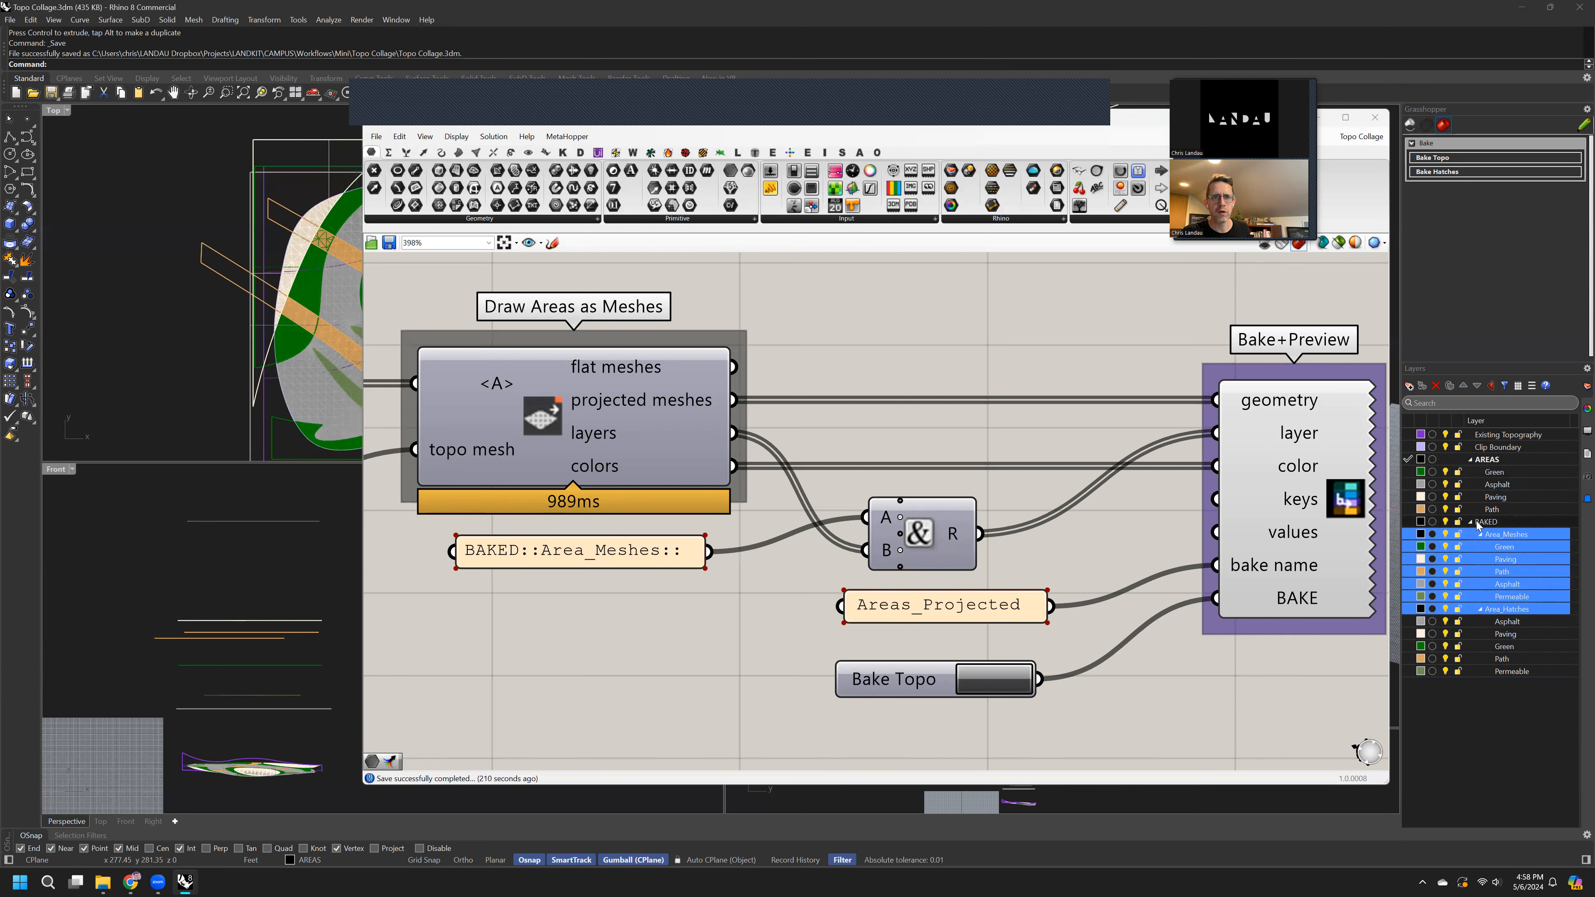
click(1509, 550)
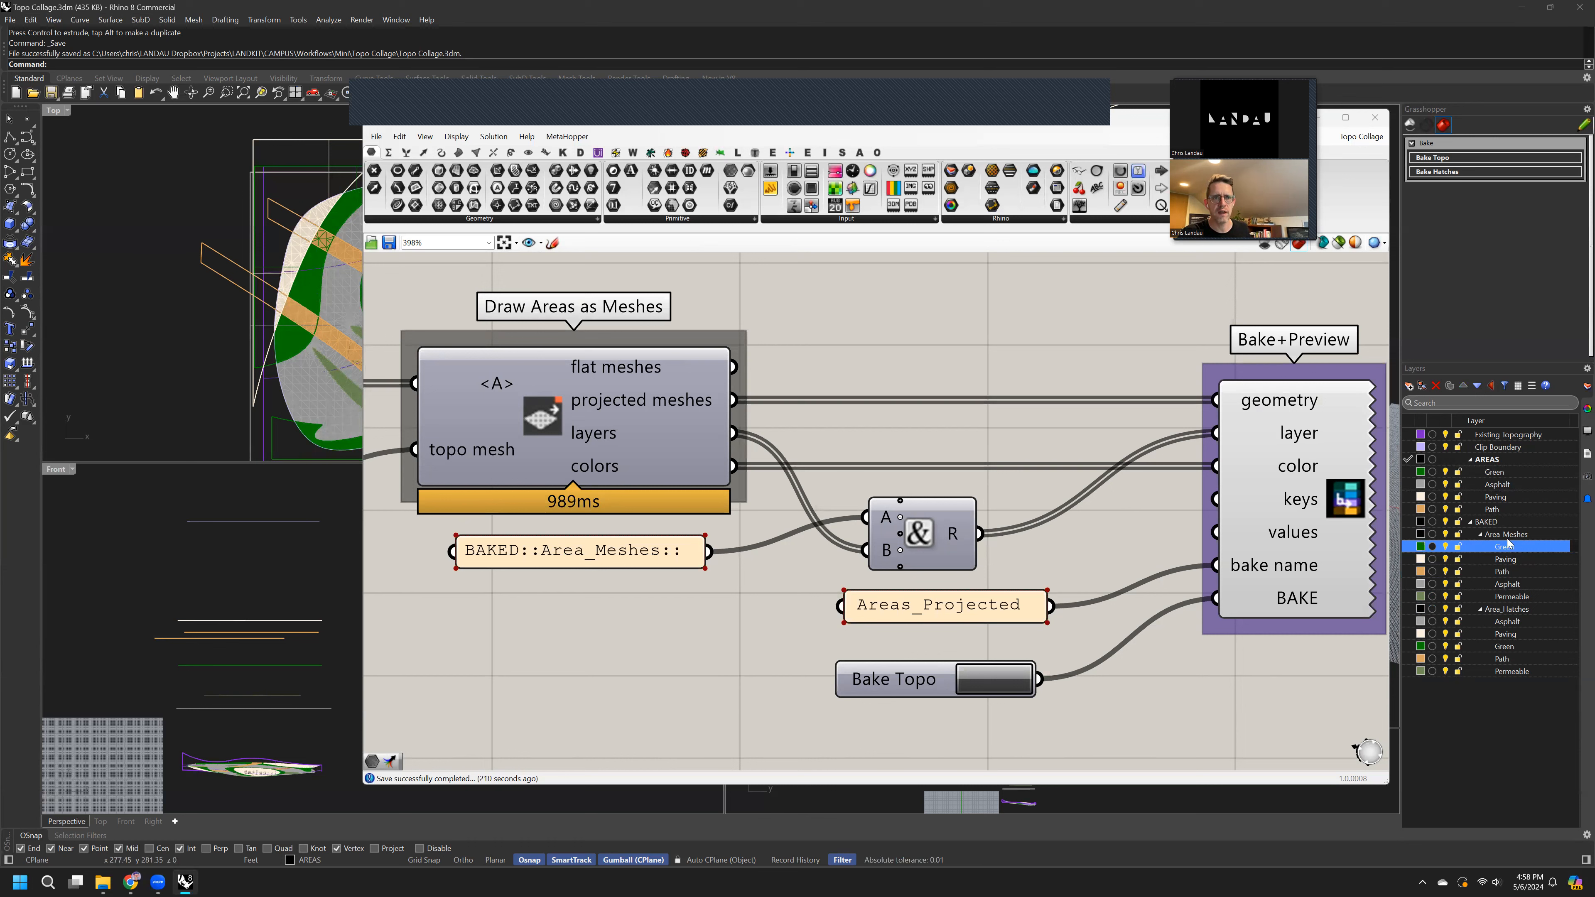
- Inspect the hatch branch: the BAKED::Area_Hatches:: panel, its layer-name concatenation and the component that rebuilds the areas
right_drag(1065, 632, 1047, 265)
right_drag(853, 468, 1110, 402)
drag(773, 642, 776, 663)
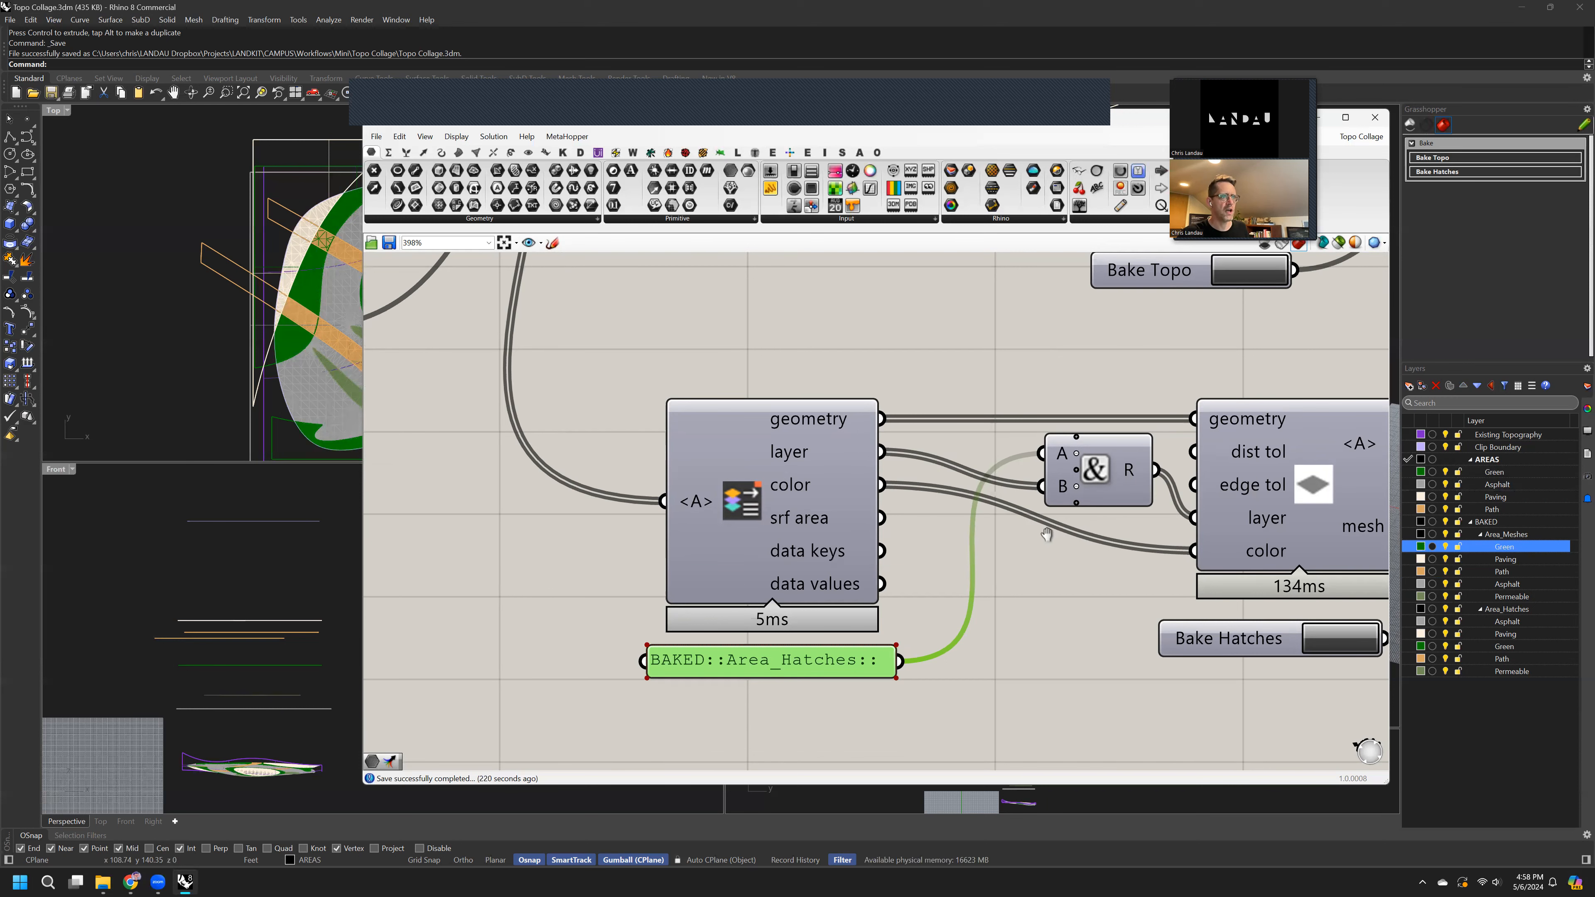
scroll(981, 550, down, 2)
drag(960, 502, 958, 507)
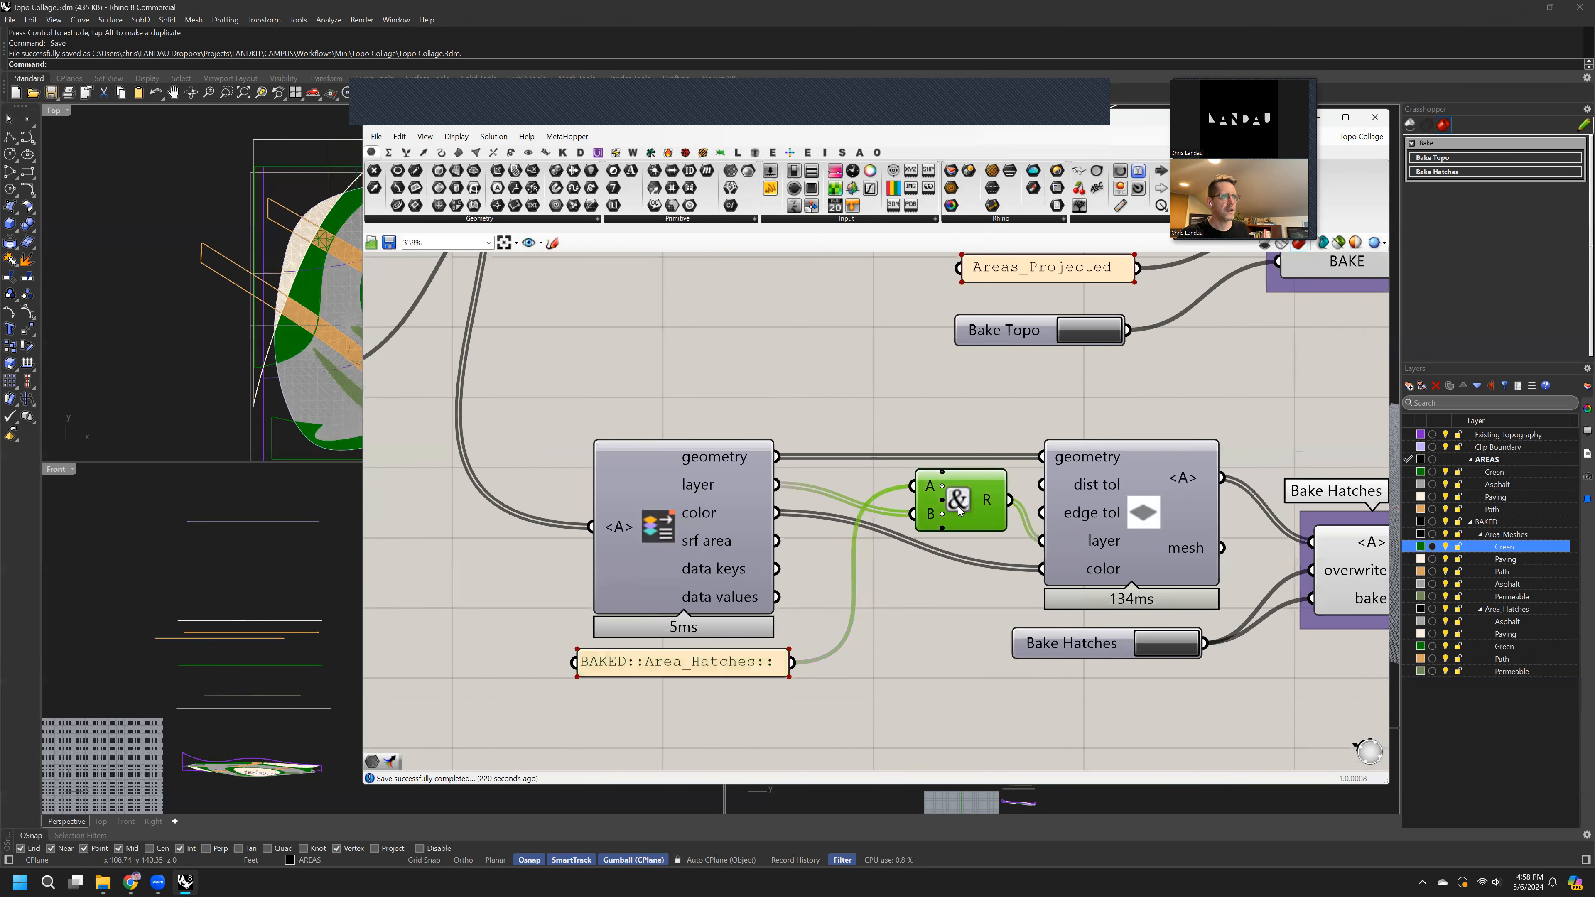
drag(1144, 514, 1141, 514)
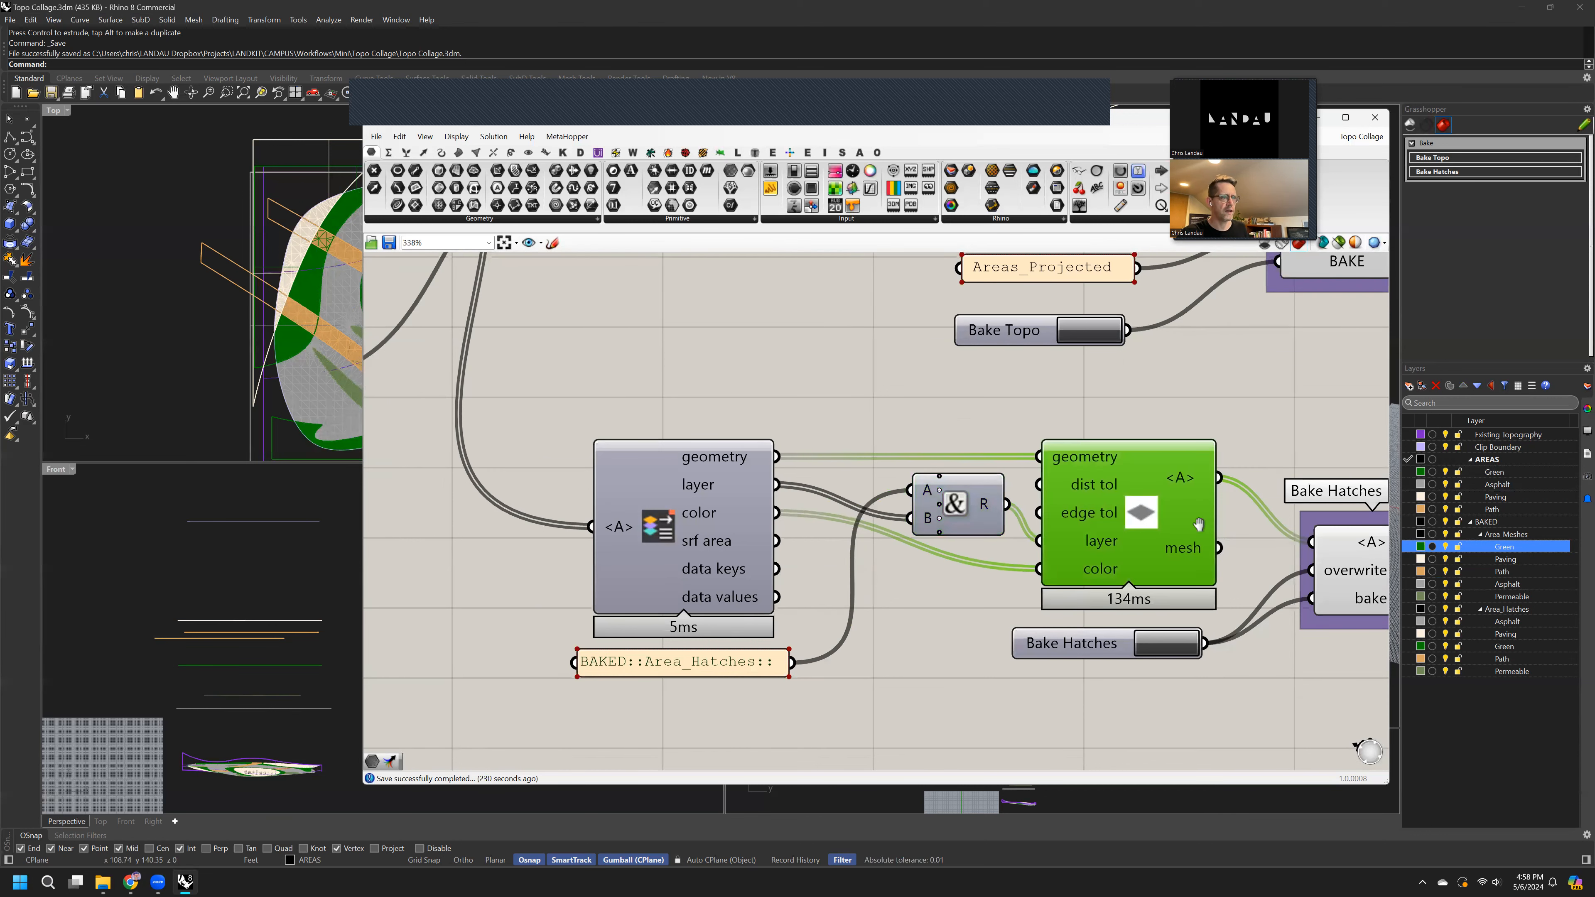
- Trace the Area_Hatches prefix panel through the layer-name concatenation and select the components that rebuild the areas for hatching
scroll(1160, 465, down, 2)
drag(694, 595, 697, 600)
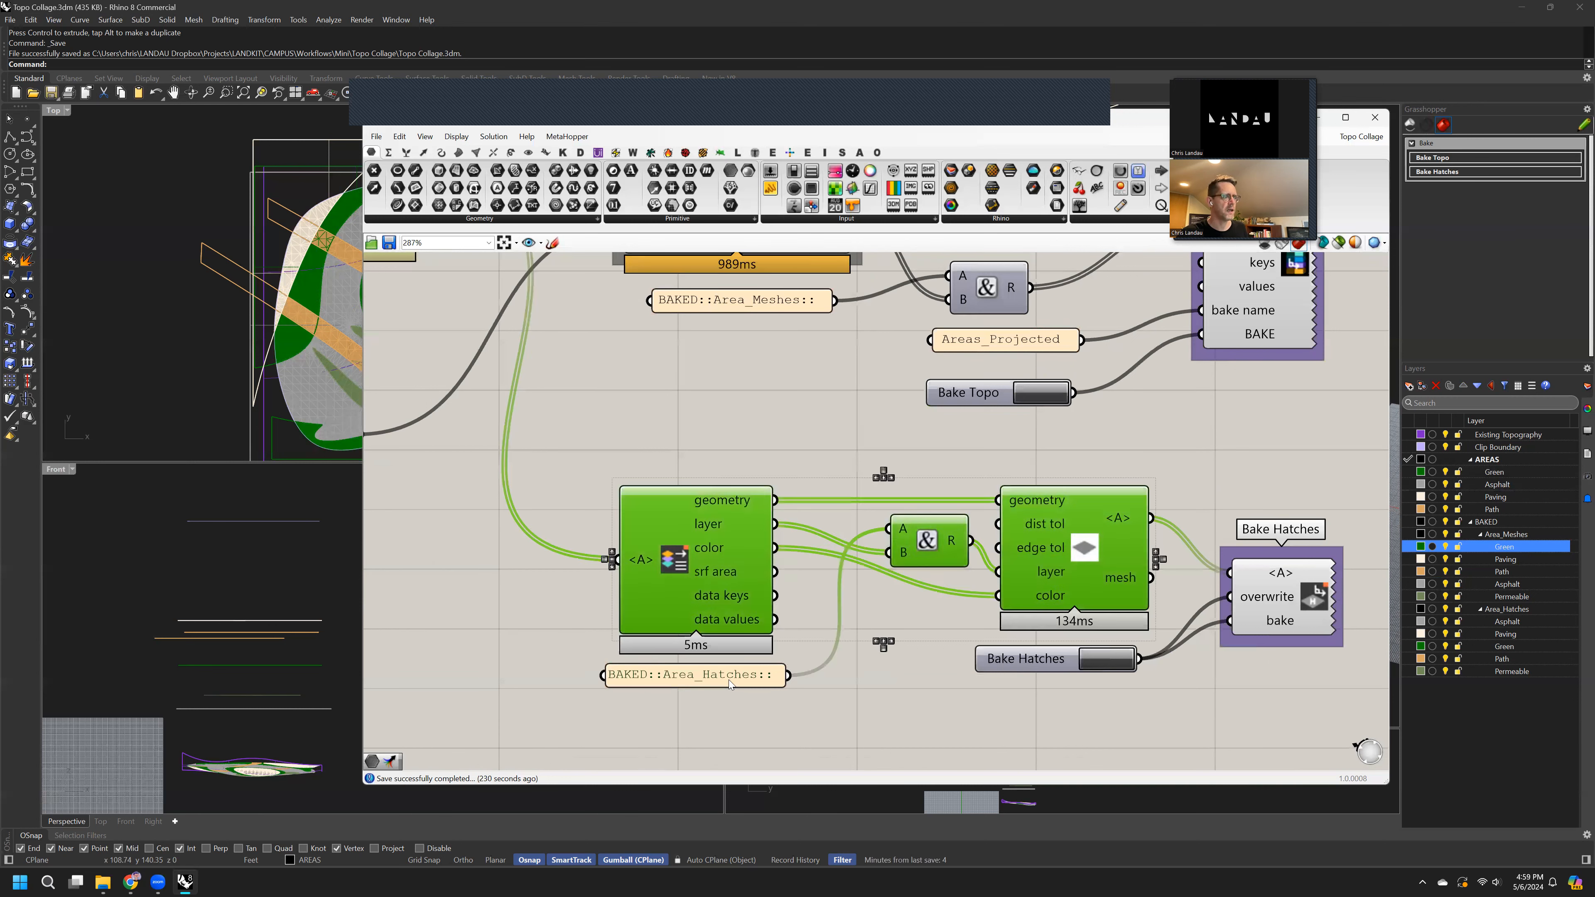
click(727, 677)
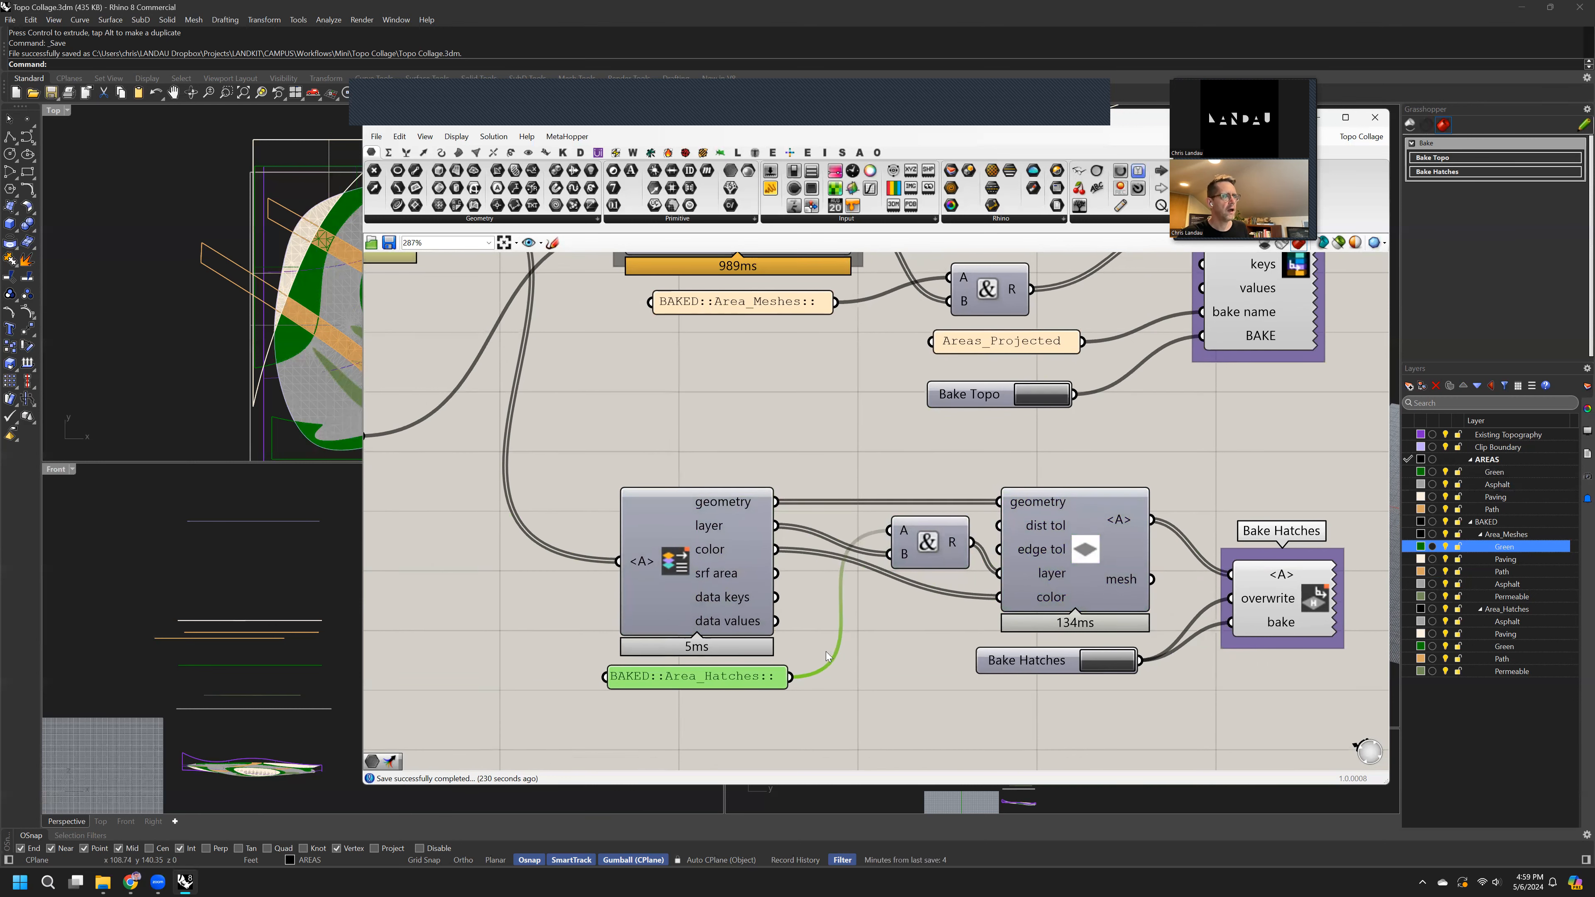
right_drag(716, 680, 721, 700)
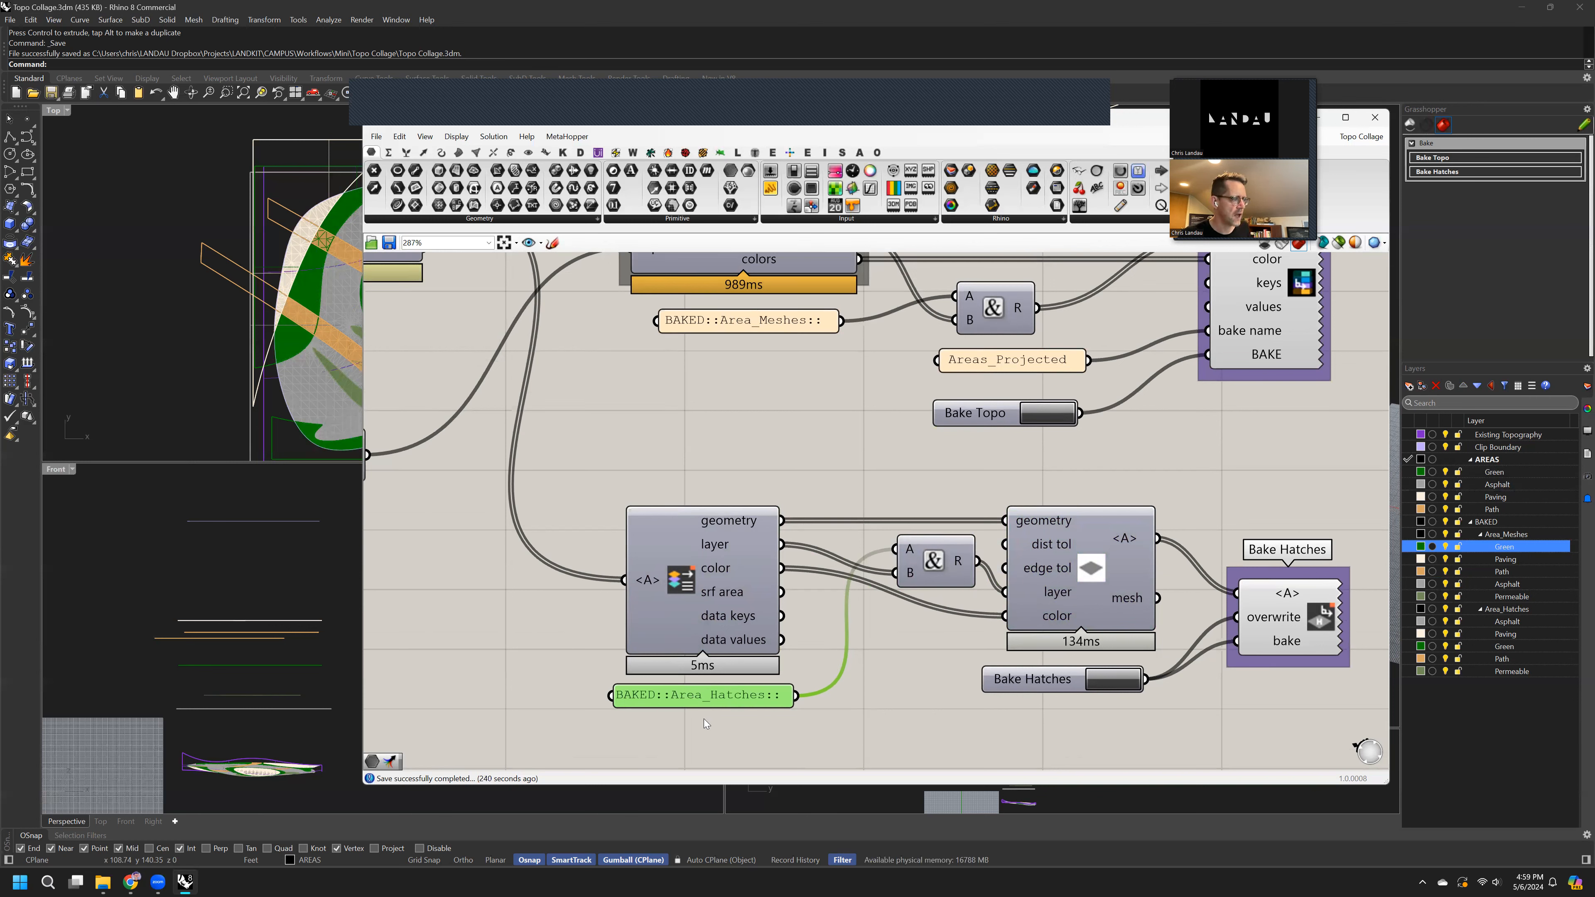
drag(1111, 474, 666, 609)
right_drag(1025, 637, 818, 611)
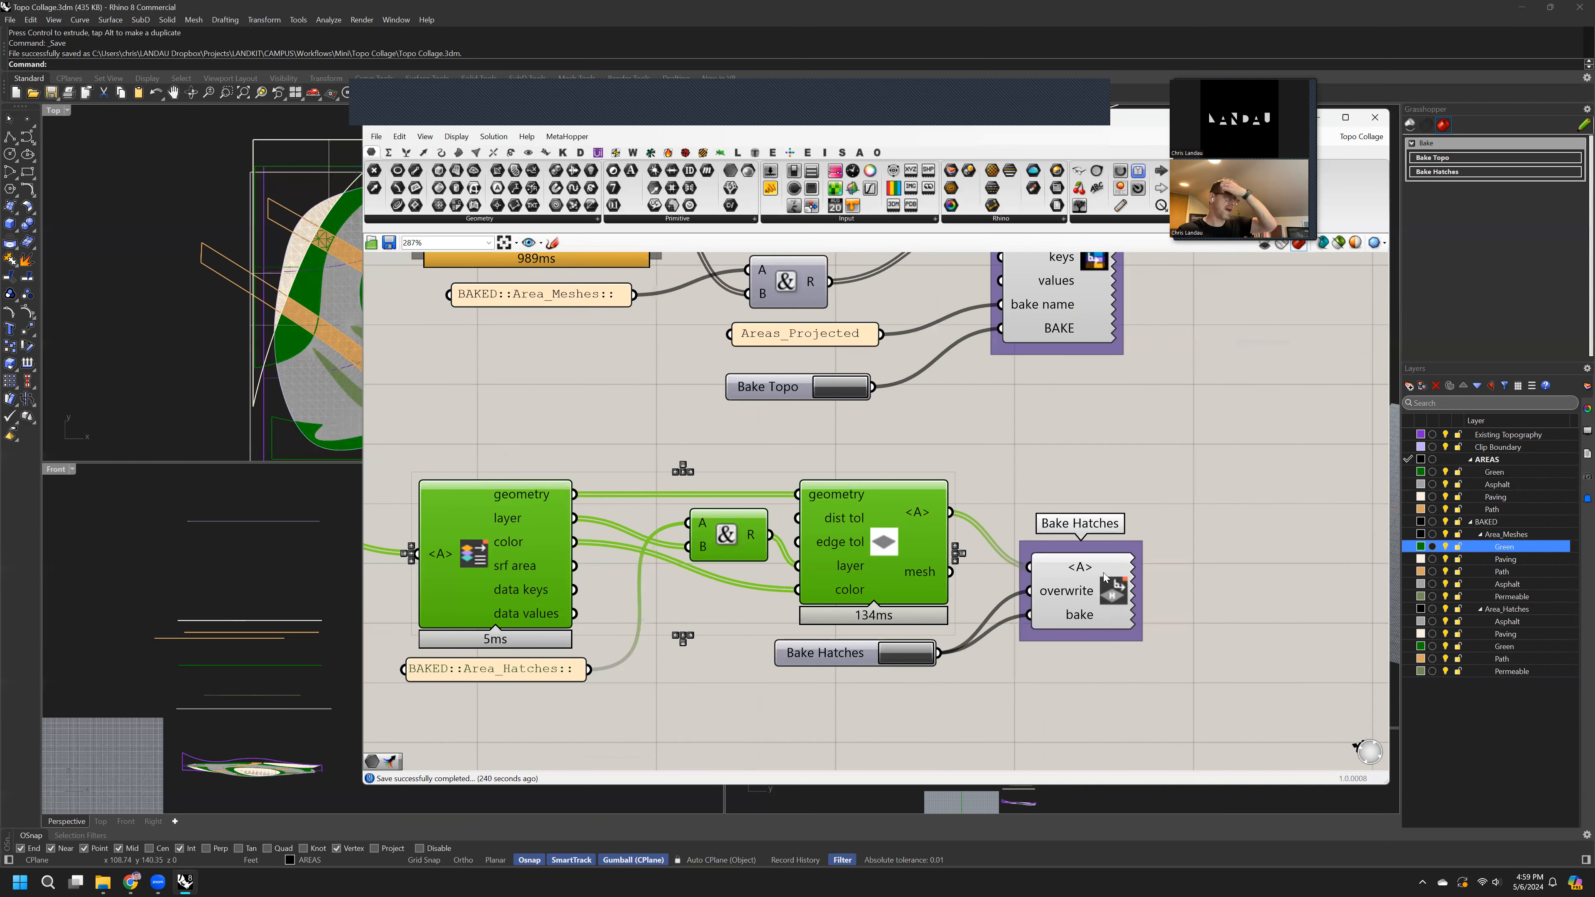
- Examine the Bake Areas as Hatches component, its area, overwrite and bake inputs, and the Bake Hatches button that triggers it
drag(1106, 577, 1108, 581)
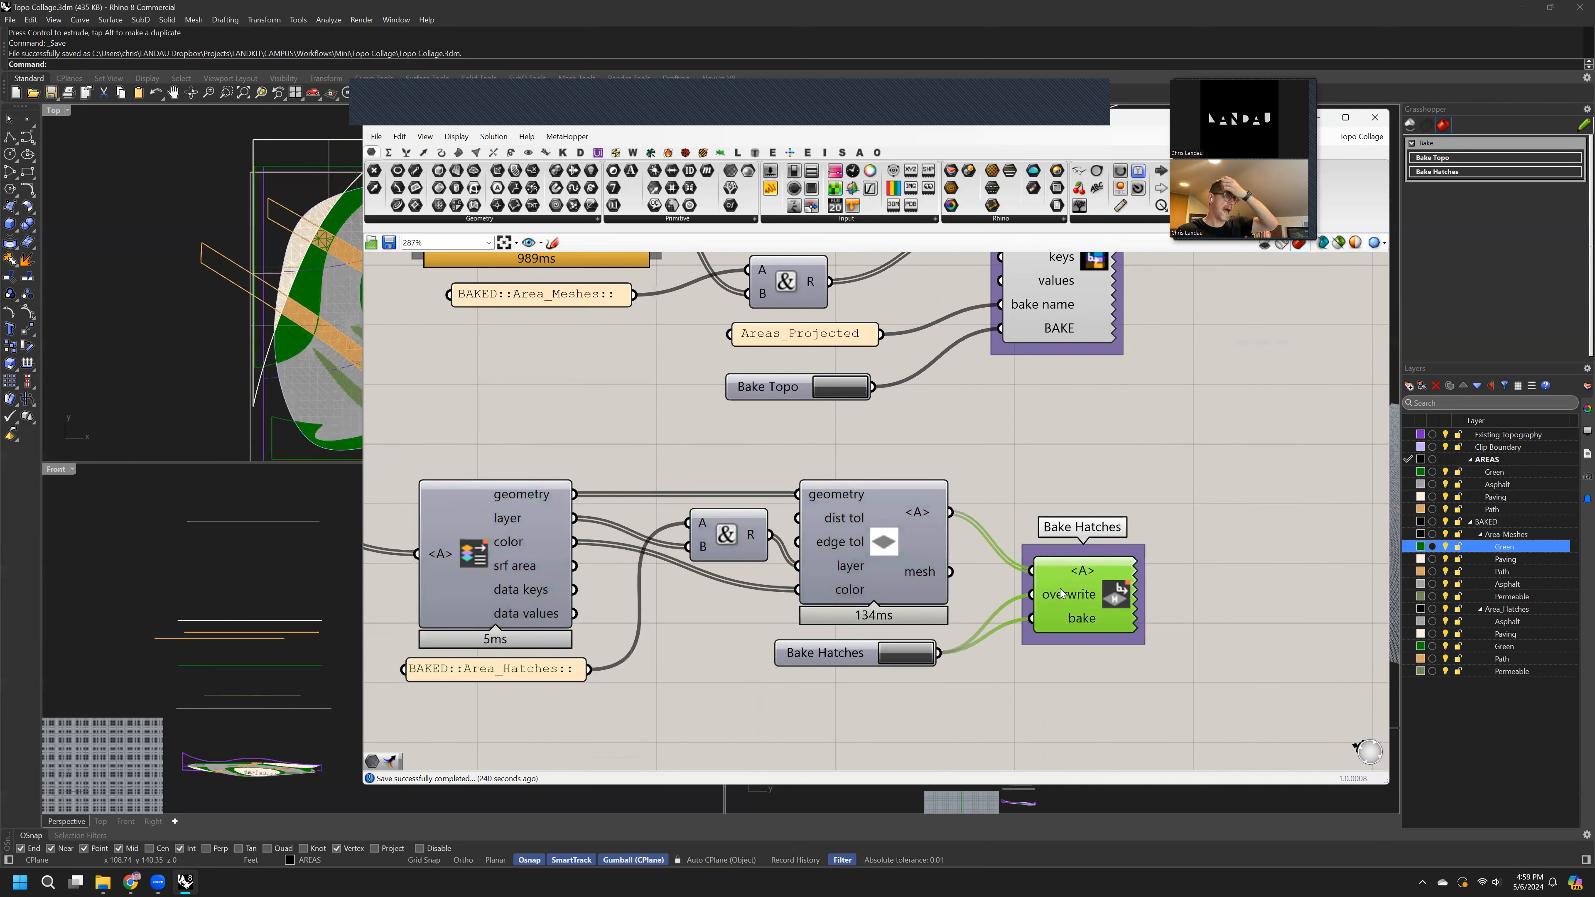
scroll(973, 657, up, 1)
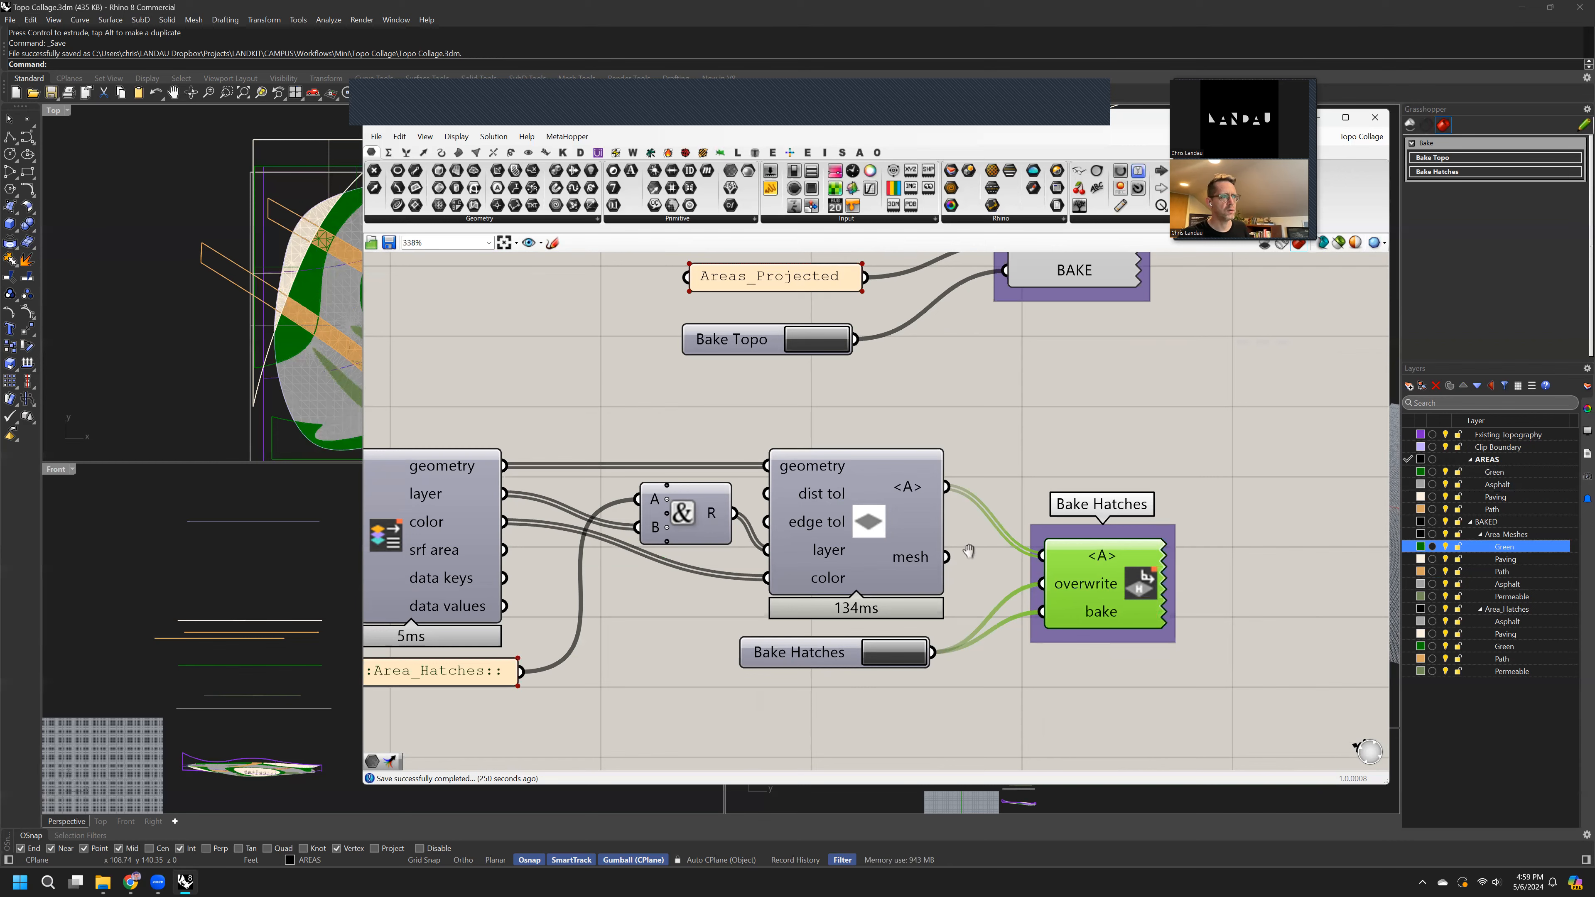
right_drag(869, 557, 950, 558)
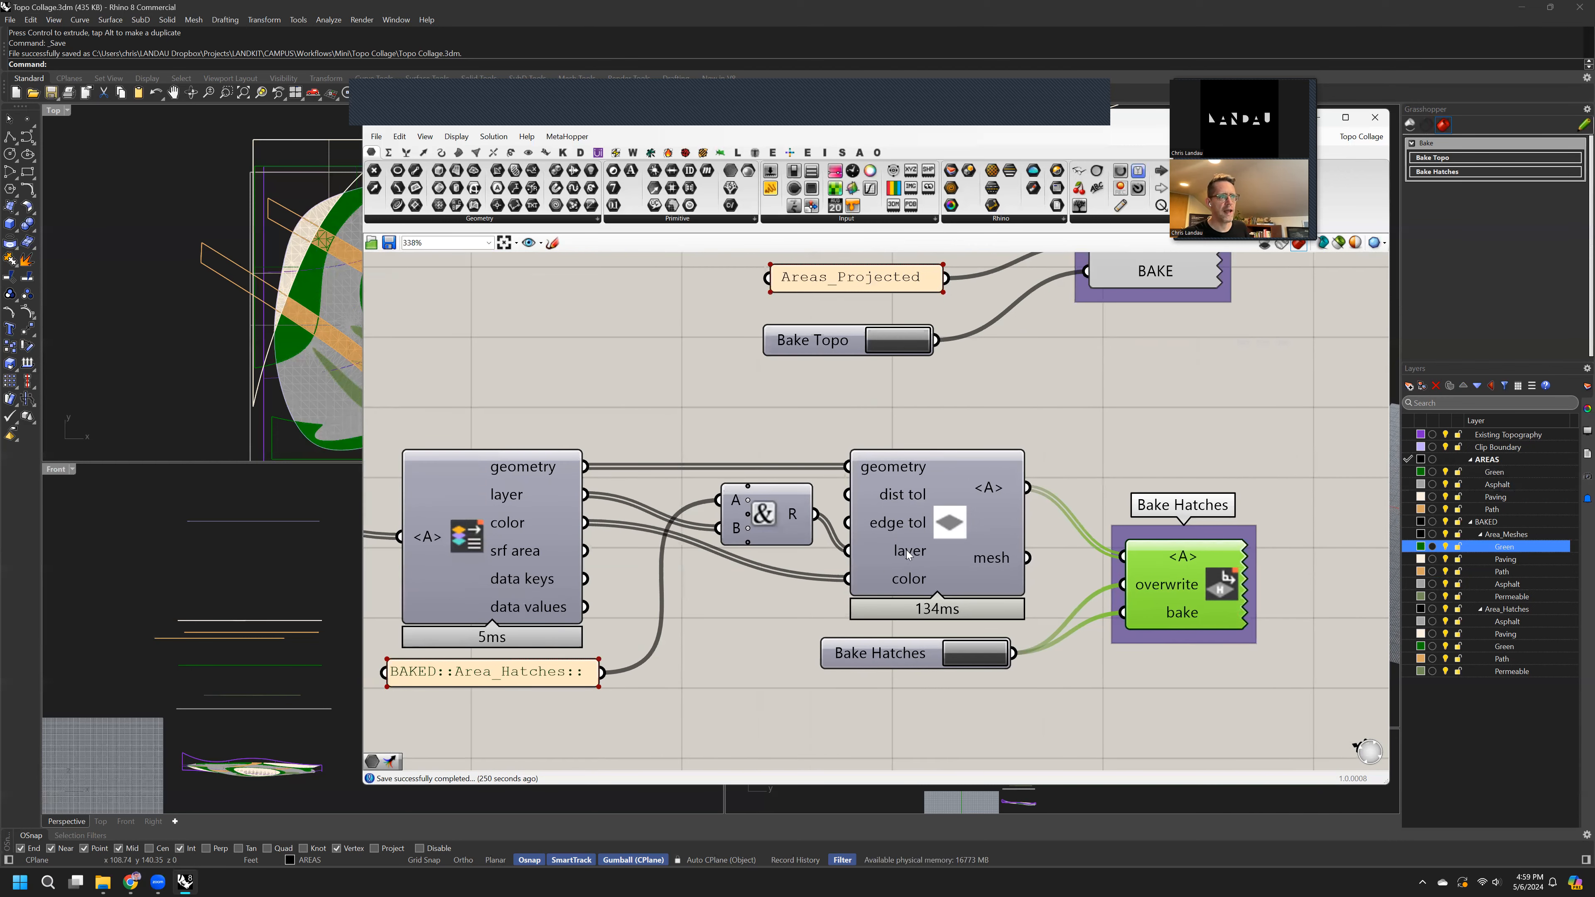
mouse_move(907, 554)
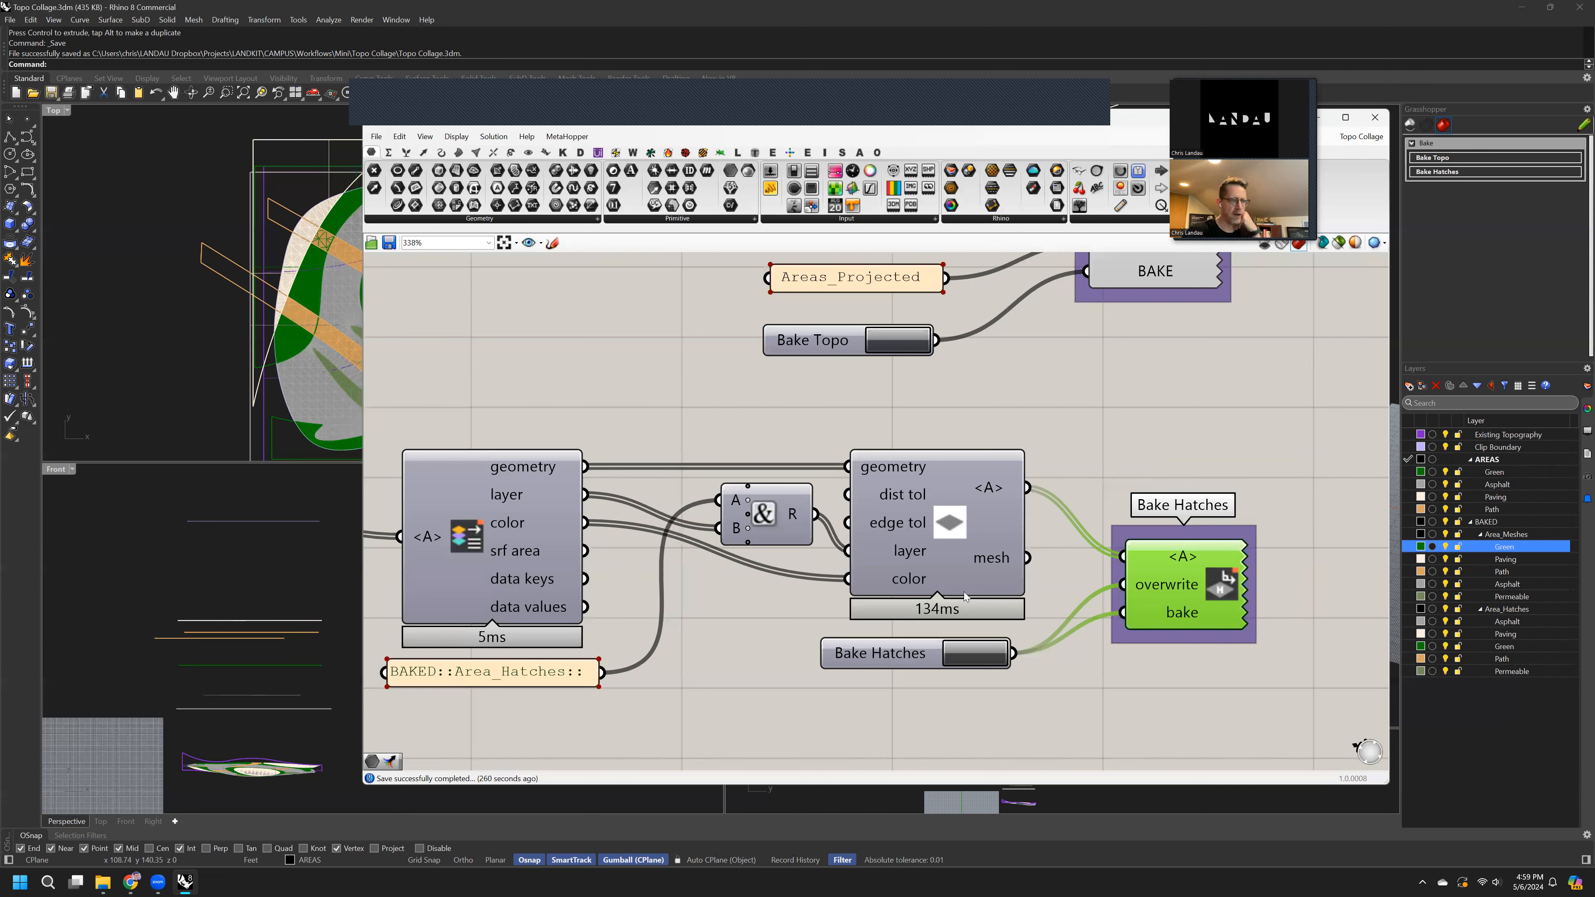
drag(854, 651, 863, 649)
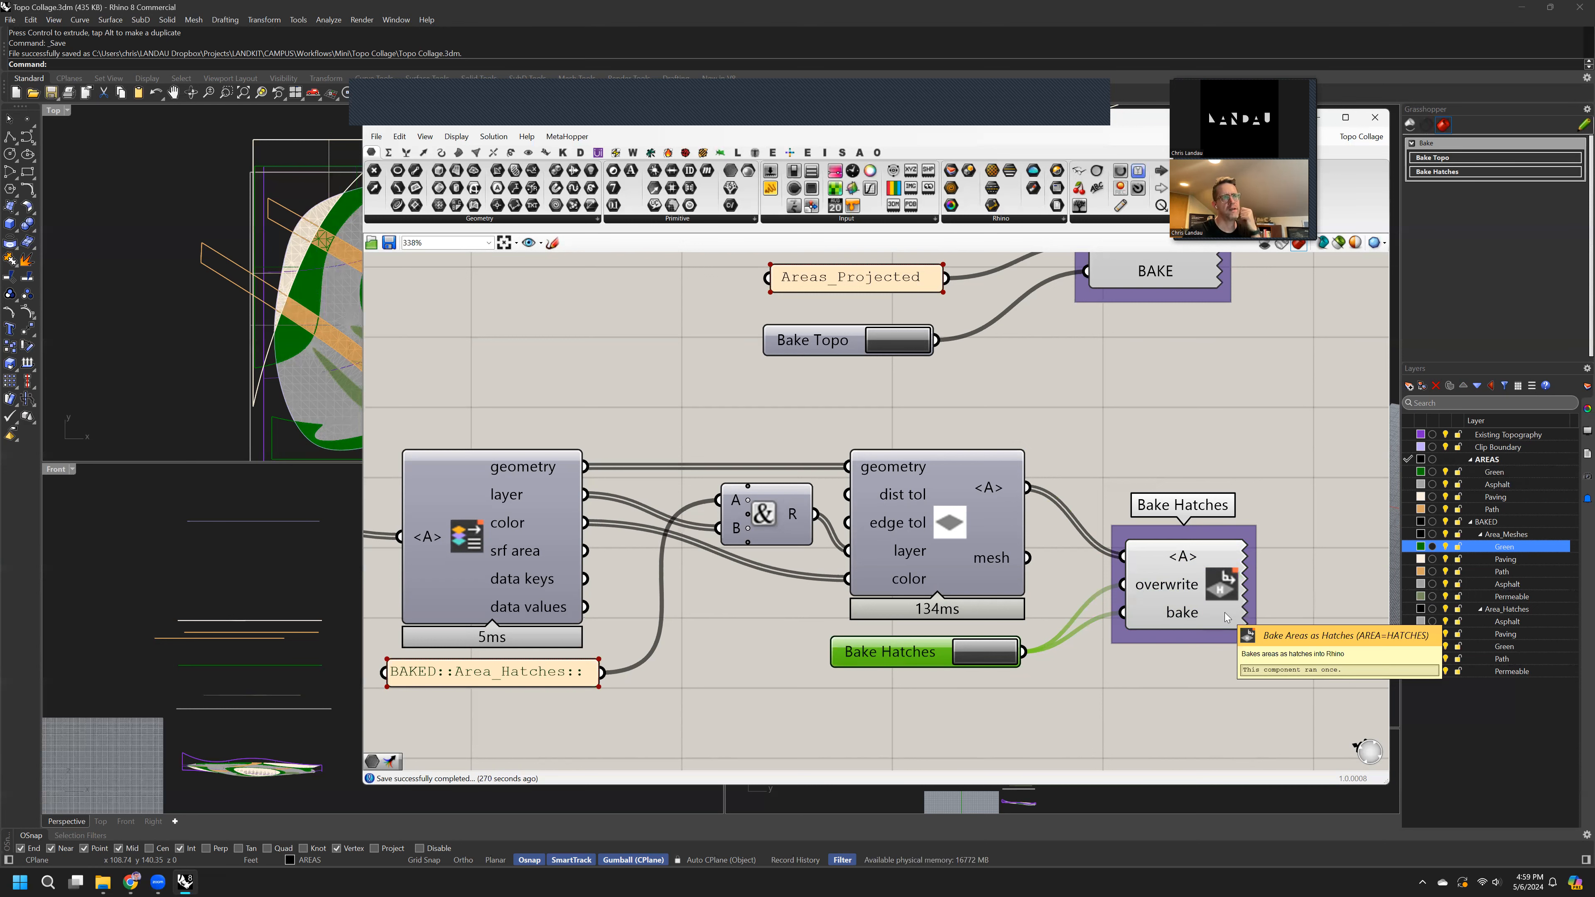
- Review the Bake Topo button and the Areas_Projected panel that supplies the bake name of the Bake+Preview component
right_drag(1142, 415, 1095, 666)
click(789, 576)
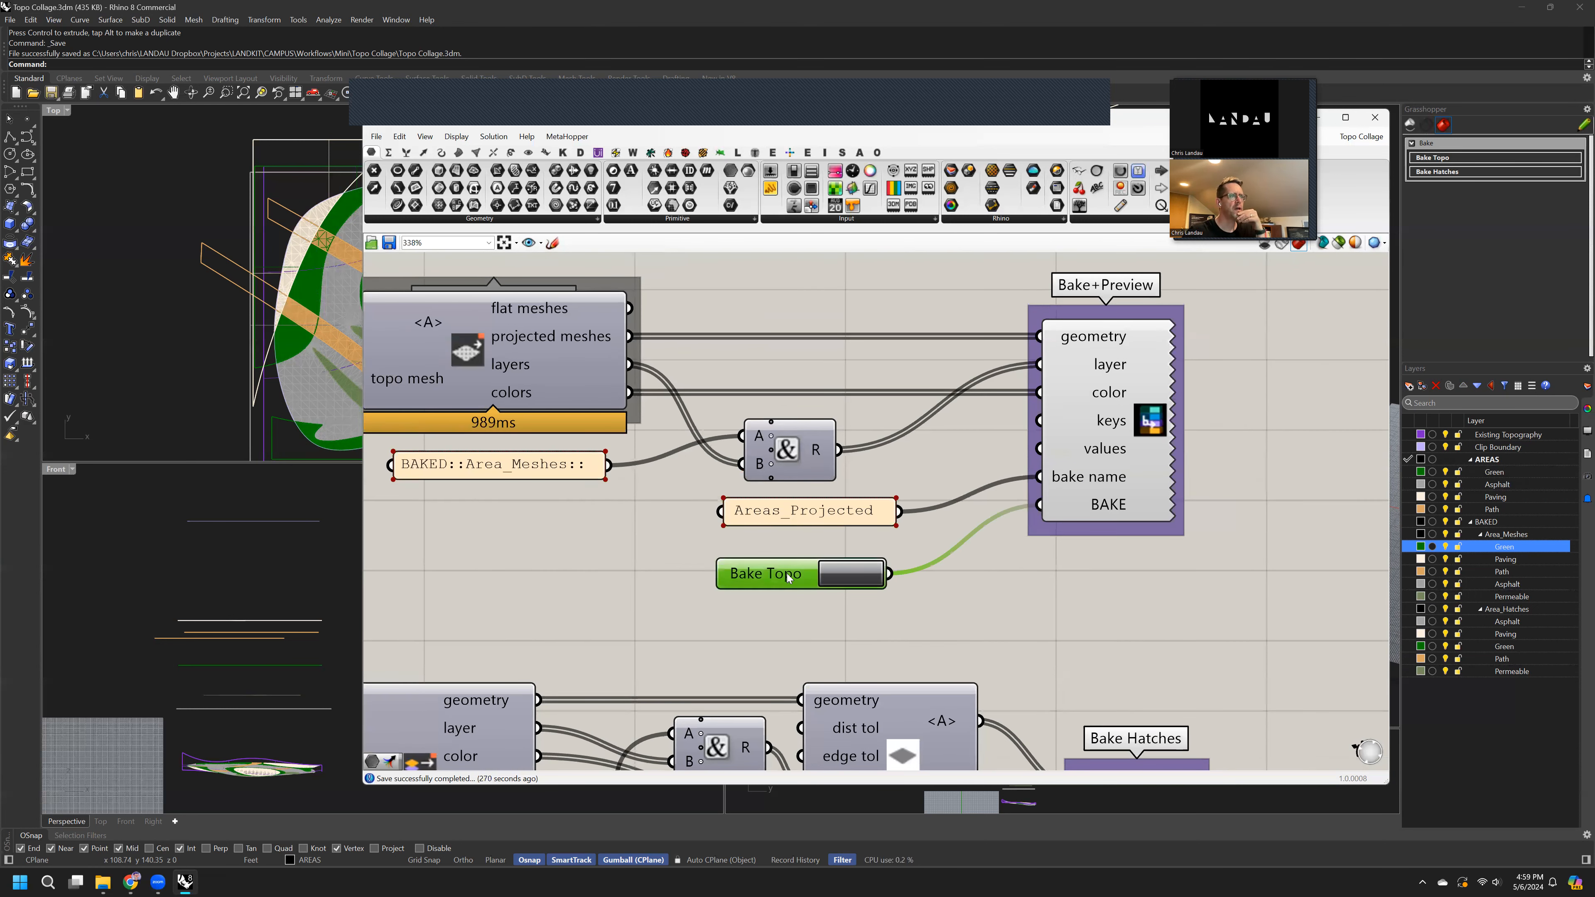
drag(789, 577, 802, 572)
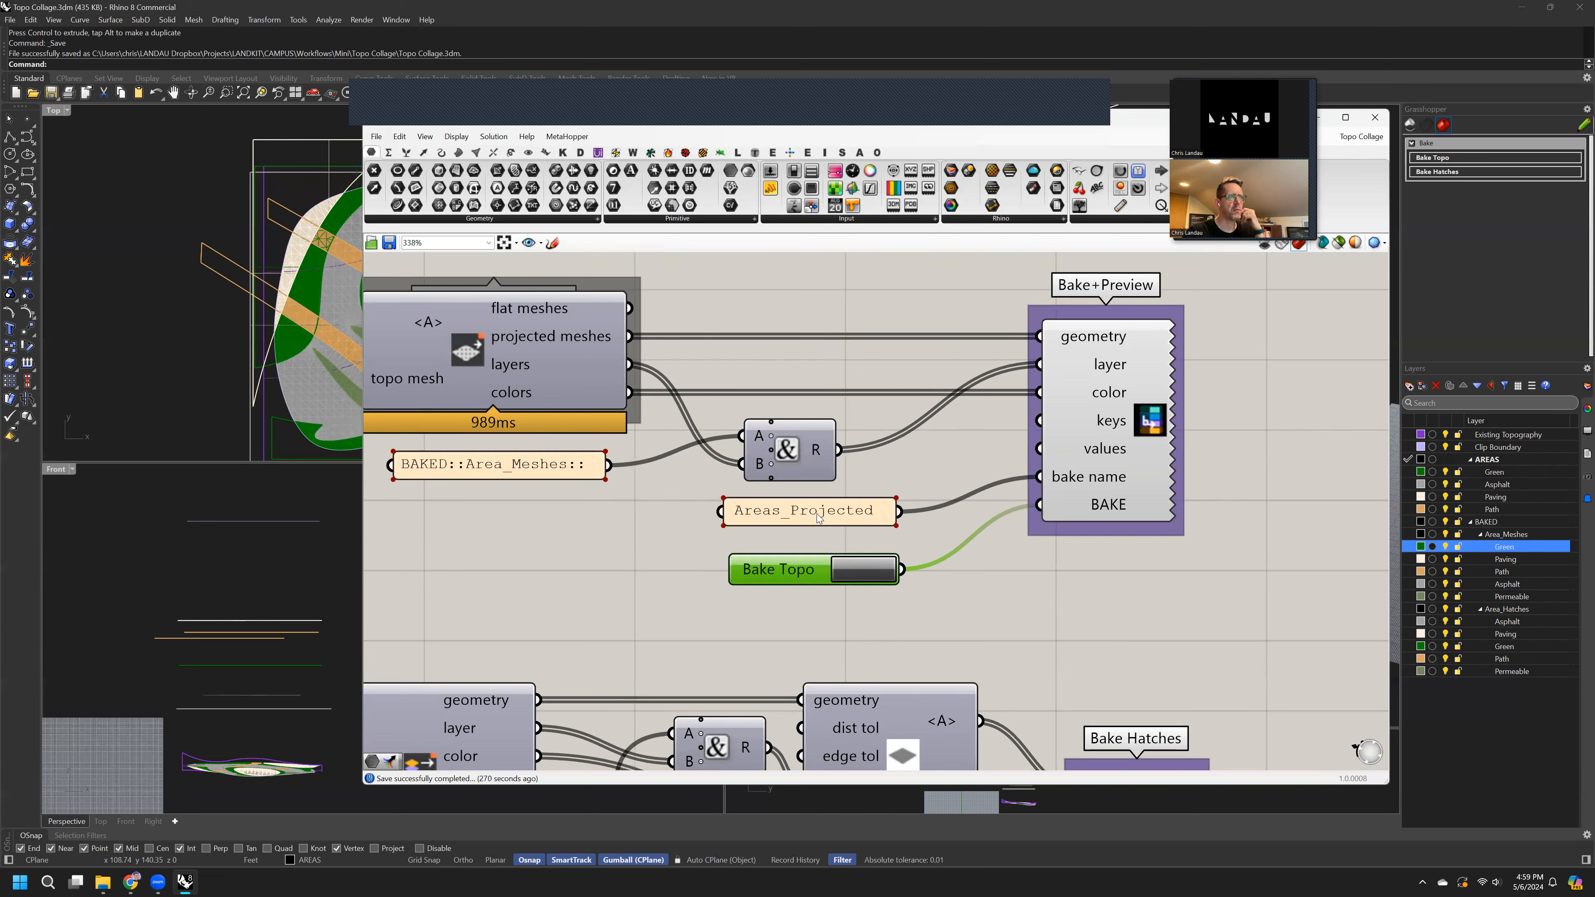
drag(806, 510, 814, 510)
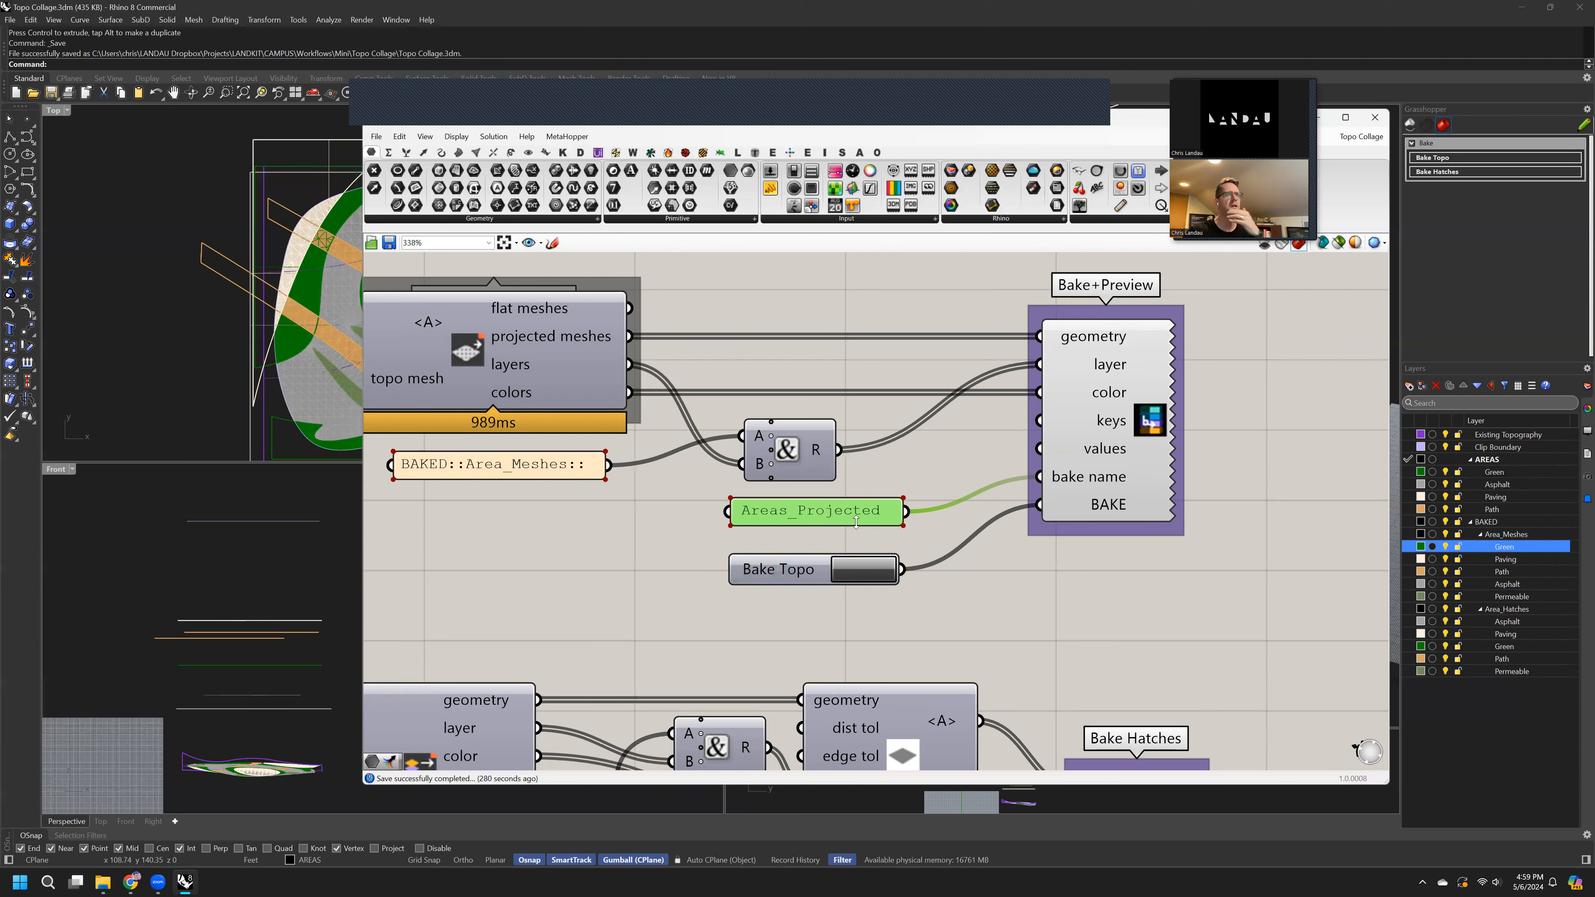
- Review the whole definition from the area inputs to both bake branches, and select the Existing Topography geometry pipeline
scroll(1029, 565, down, 6)
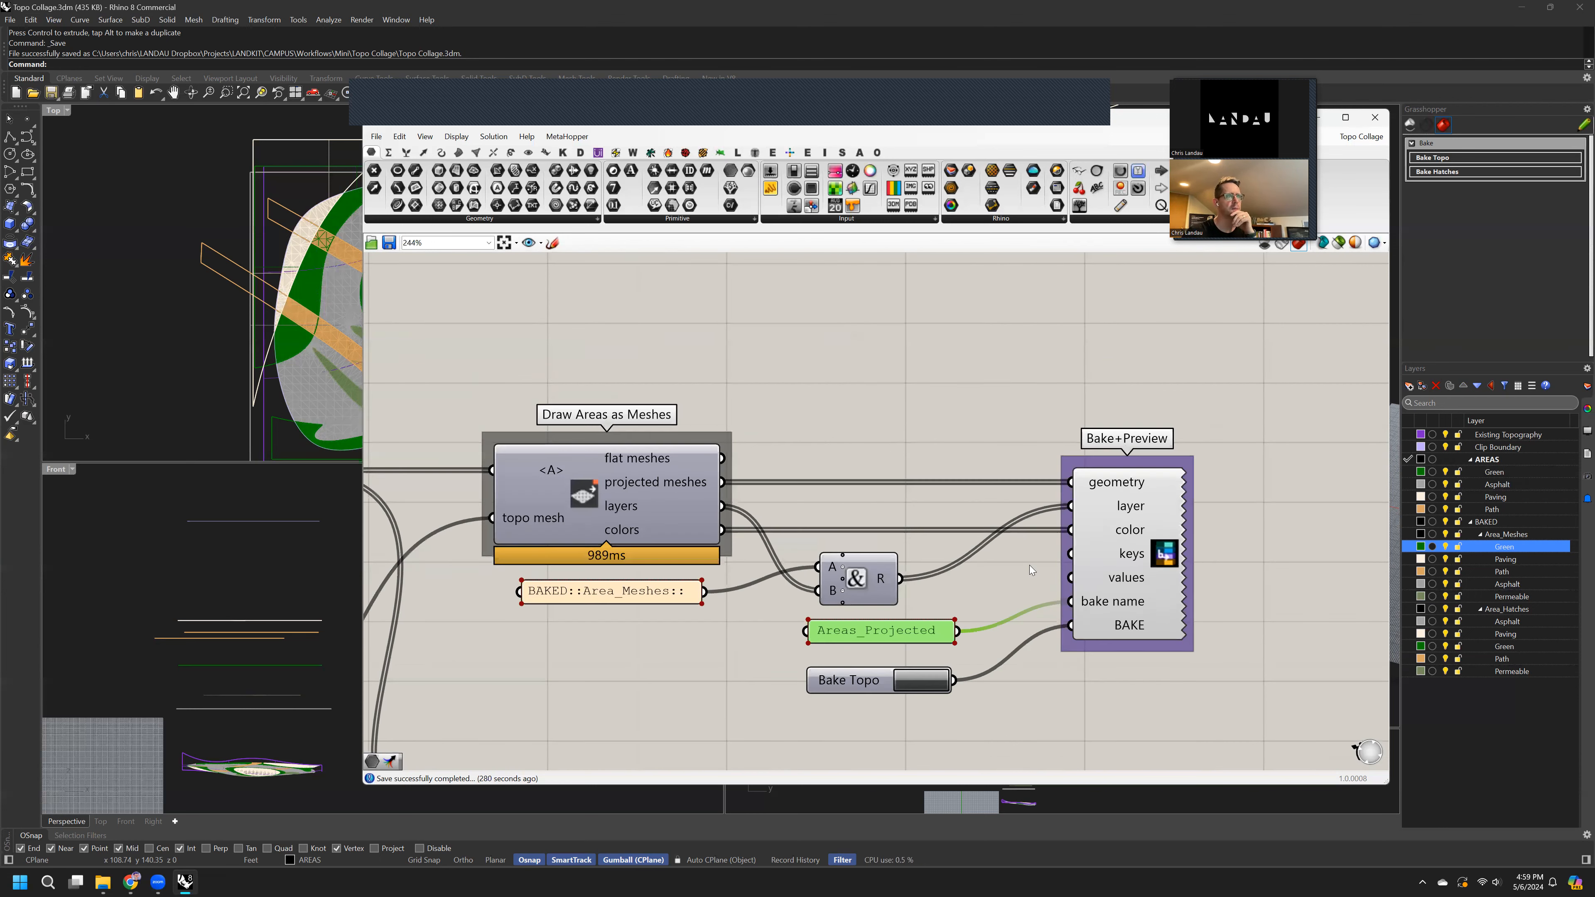
scroll(1142, 536, up, 2)
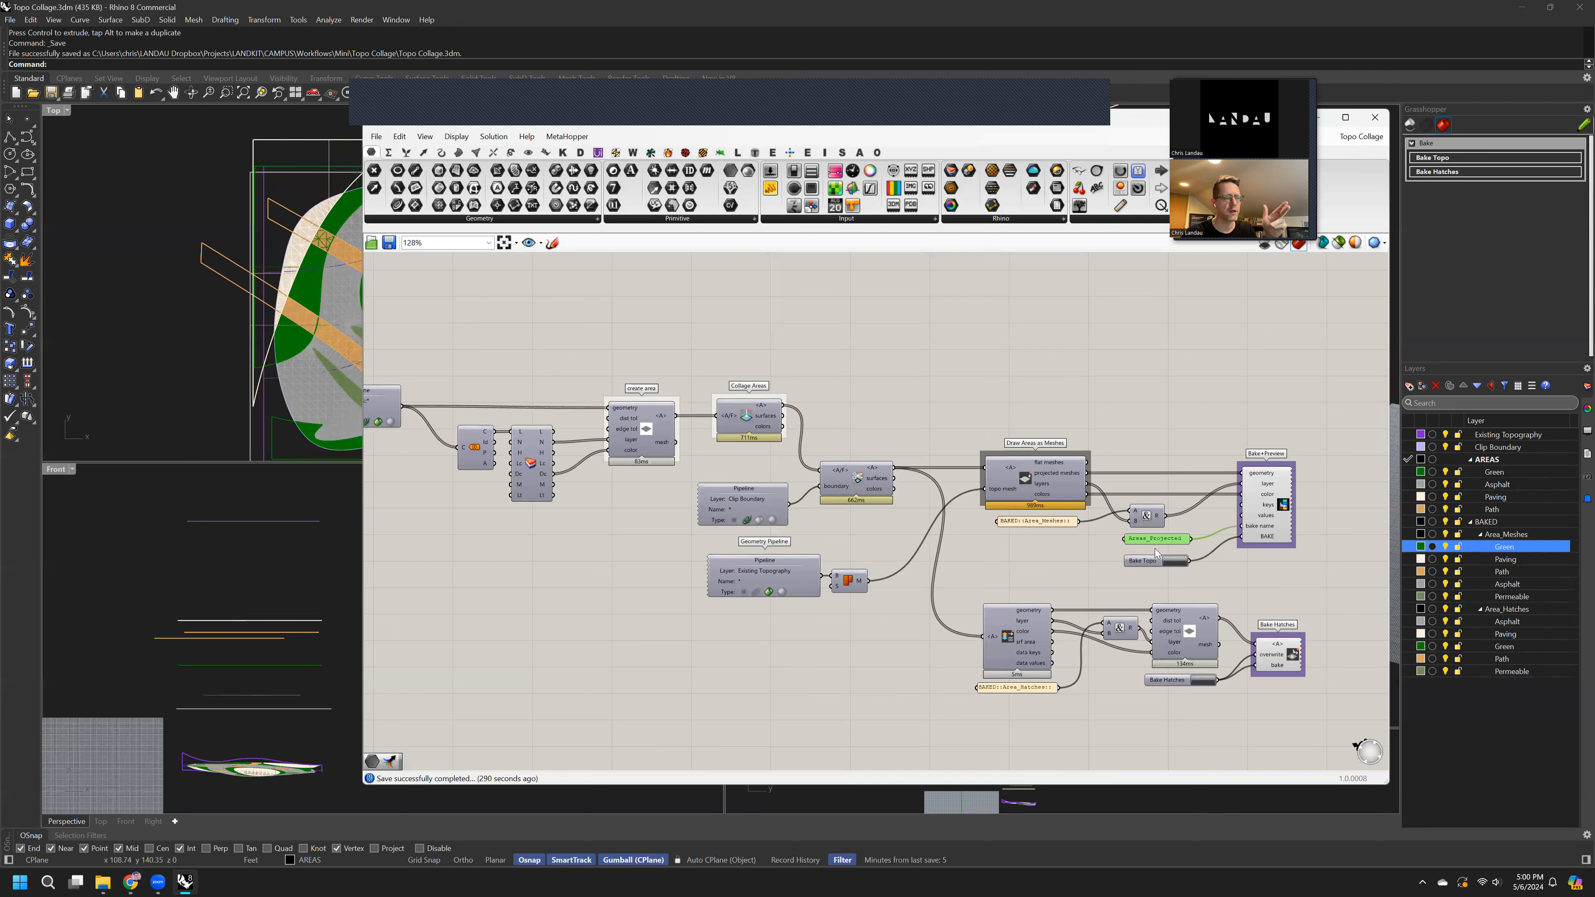
drag(774, 575, 769, 575)
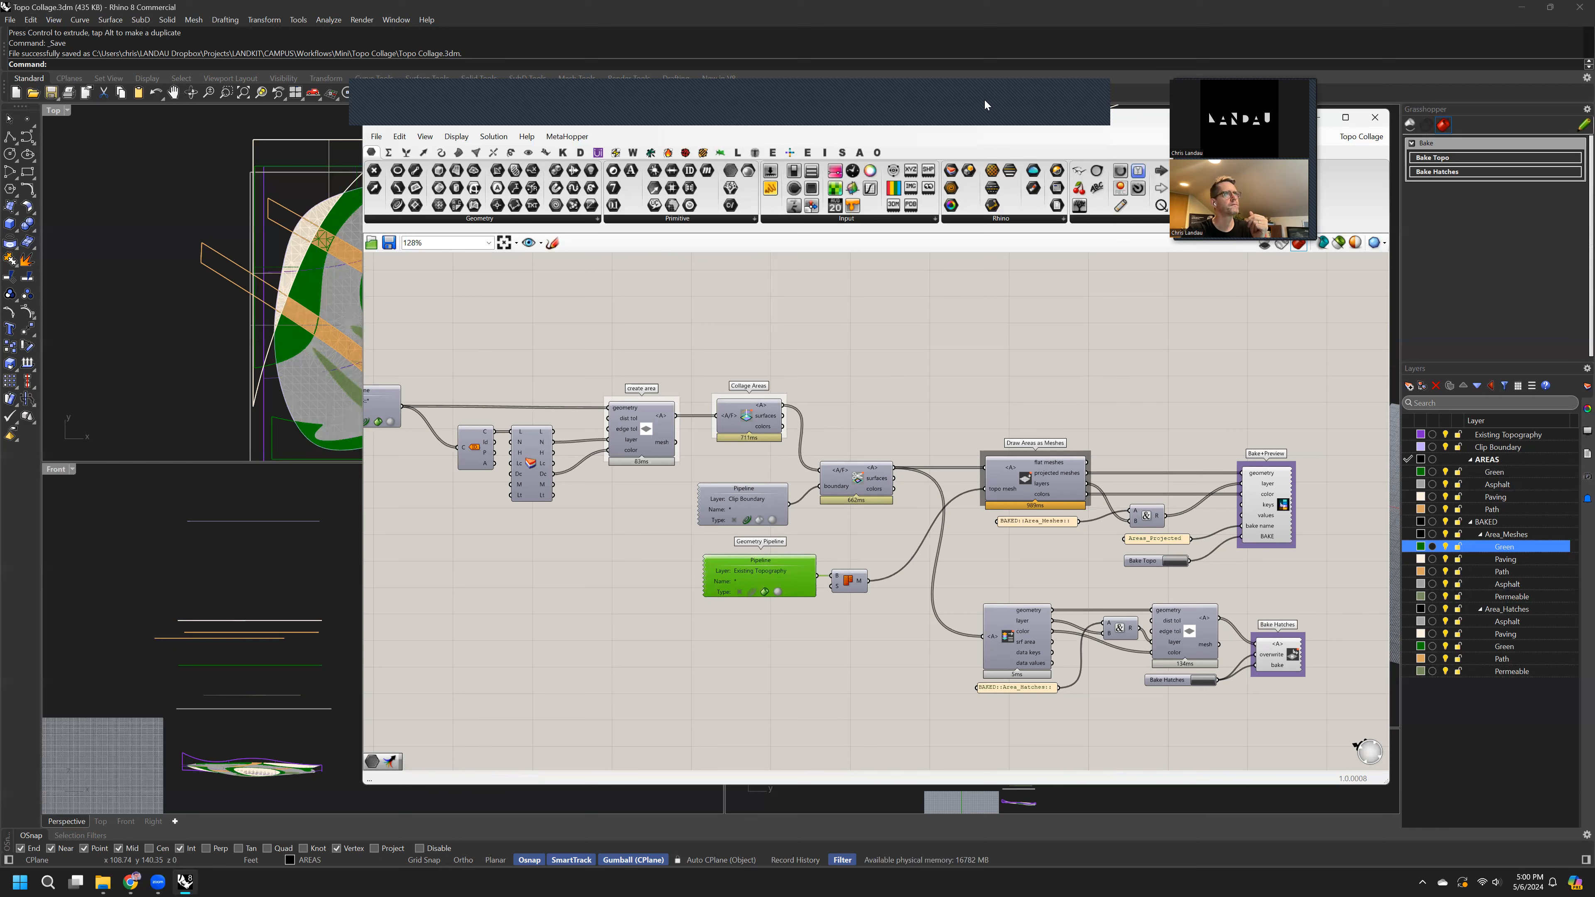
click(1071, 98)
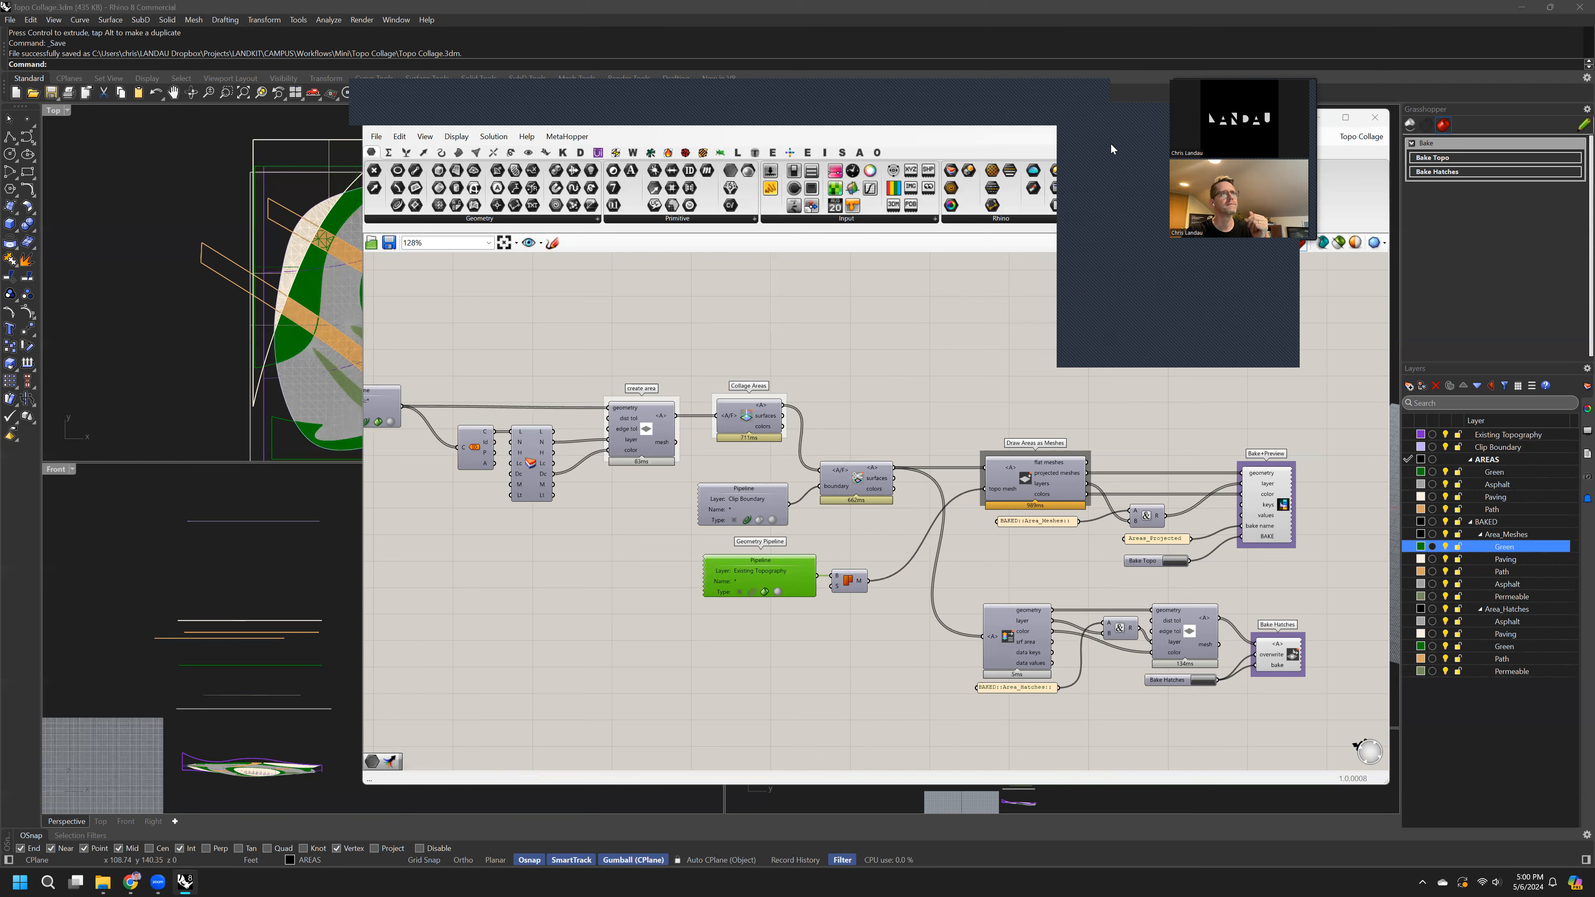